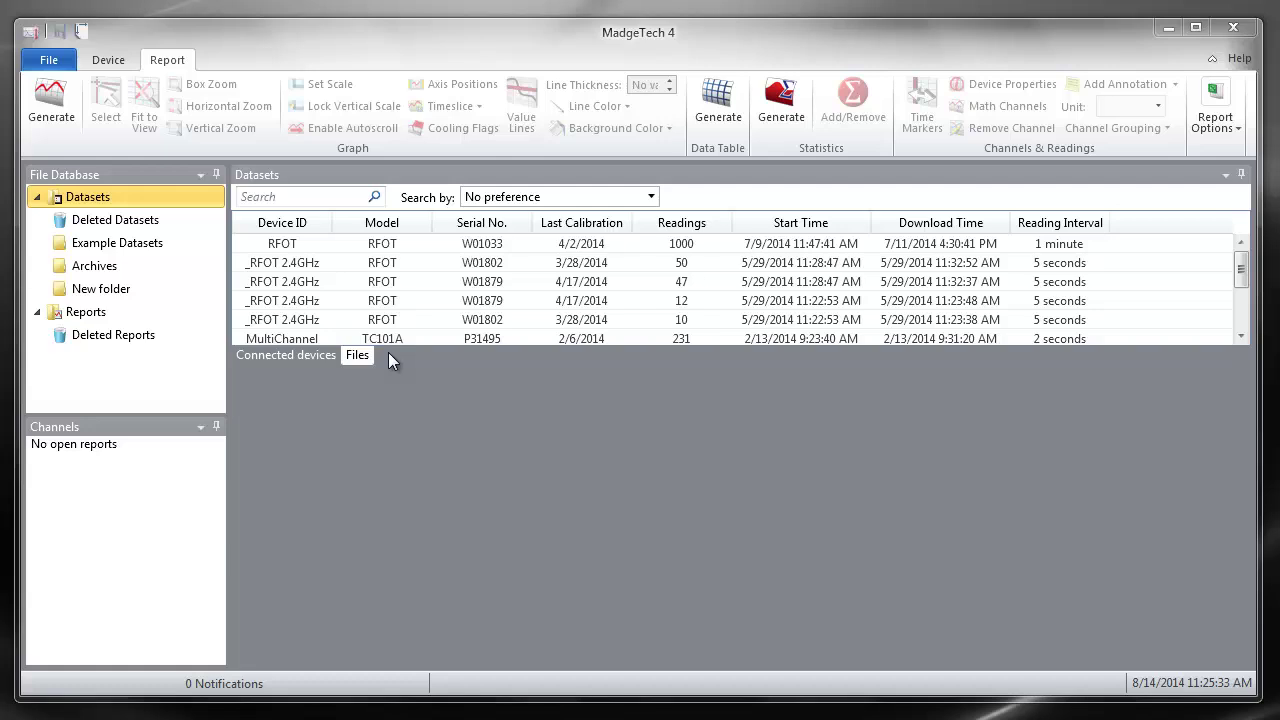
- Start a new untitled report from the TC101A example dataset and add RHTemp101A to its graph
click(183, 243)
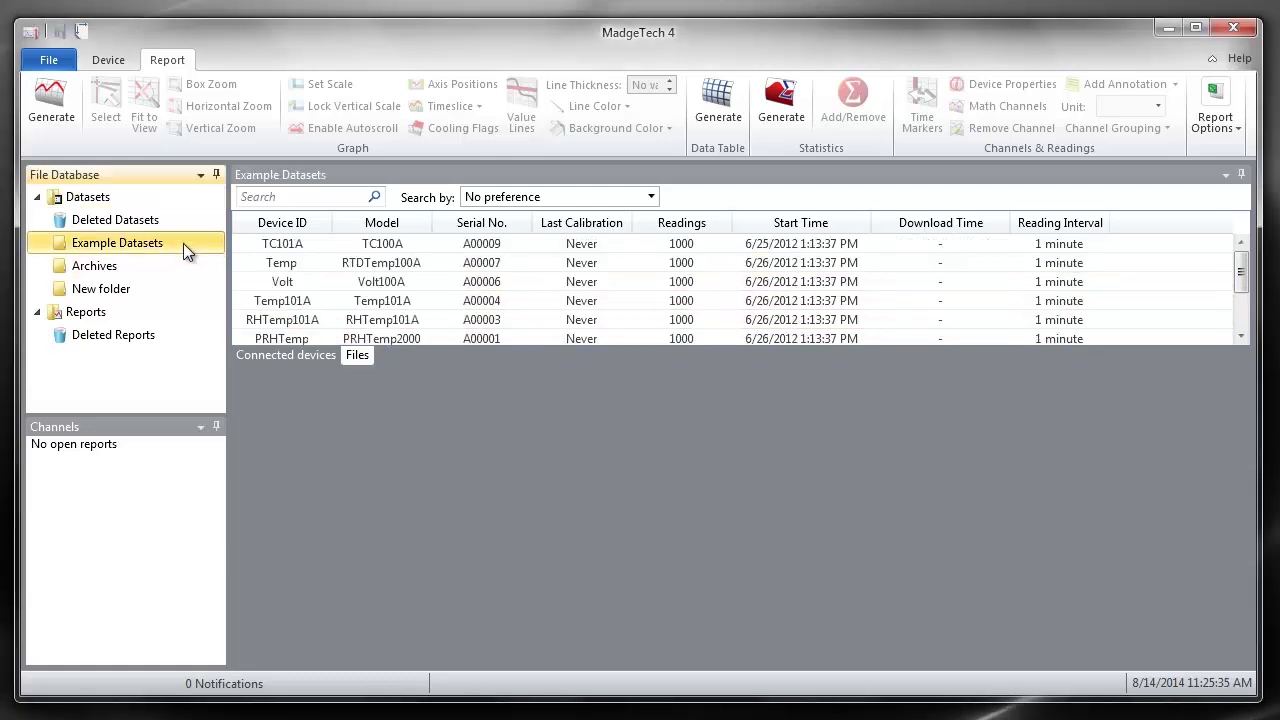
drag(282, 243, 324, 465)
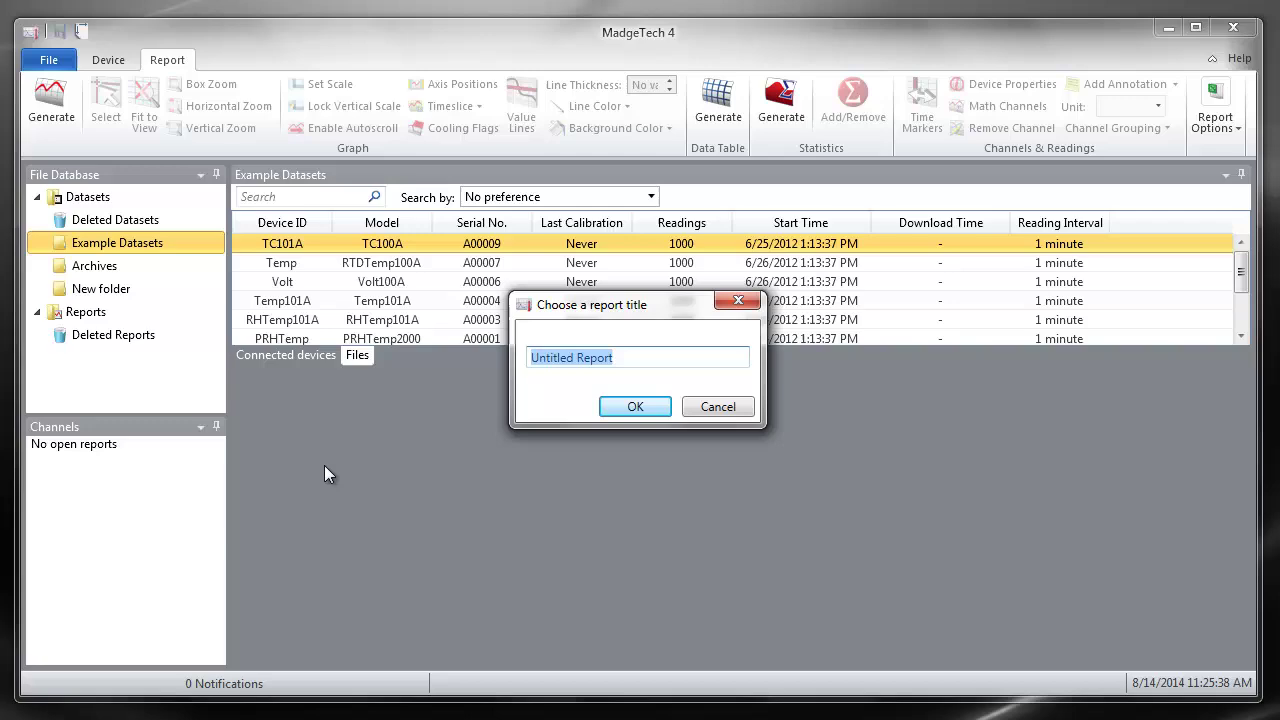
click(635, 406)
drag(282, 319, 402, 465)
- Enlarge the graph area and bring up the report's value-line manager
drag(434, 366, 441, 310)
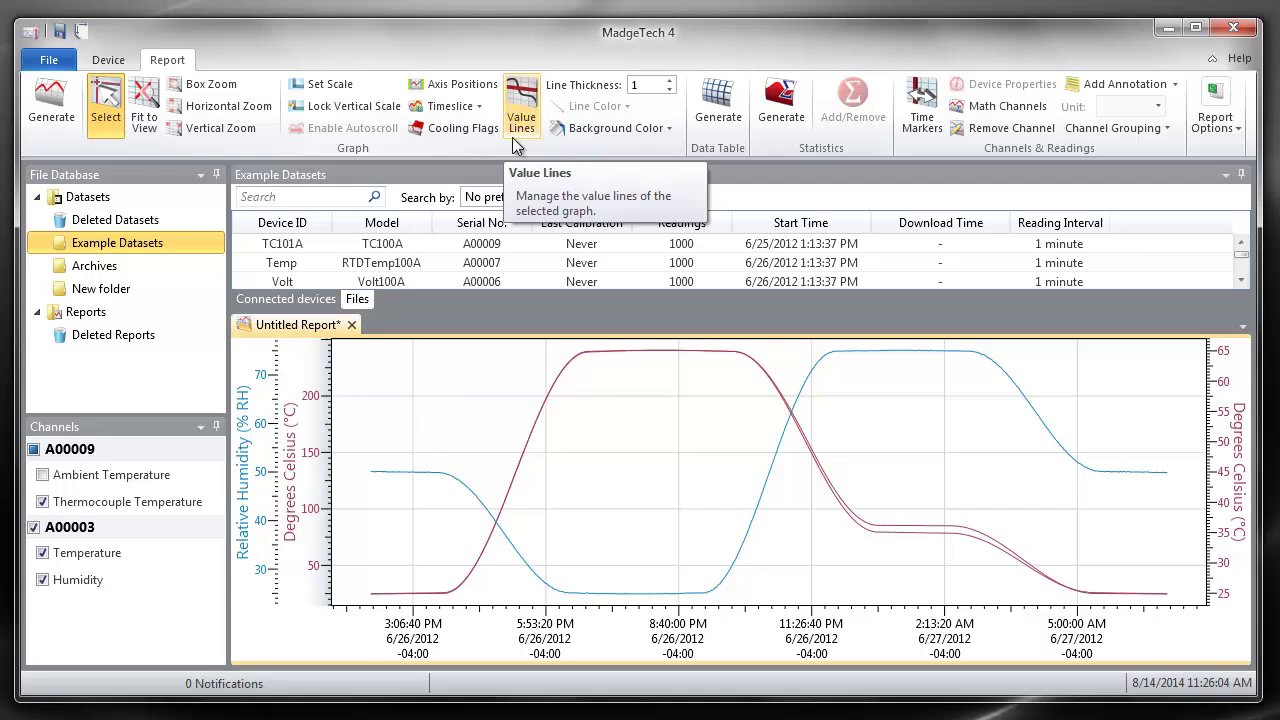
right_click(444, 350)
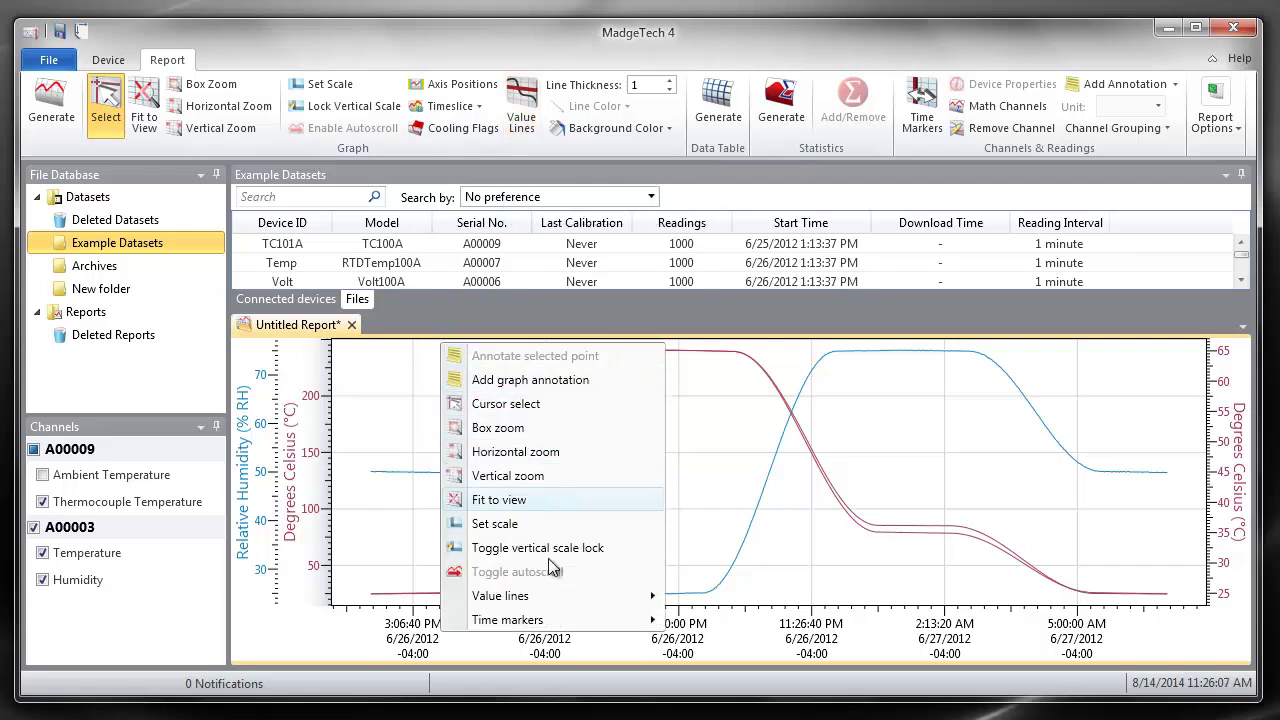
mouse_move(500, 595)
click(720, 620)
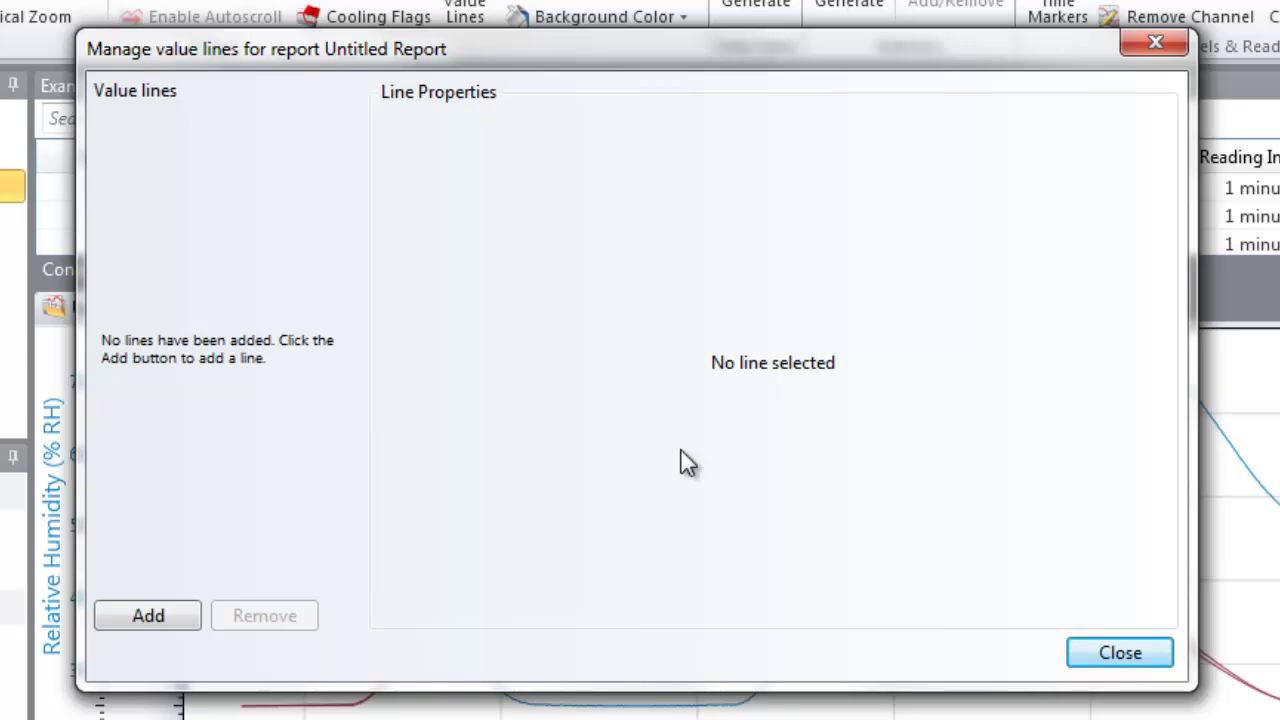
- Add a new Average value line to the report
click(165, 615)
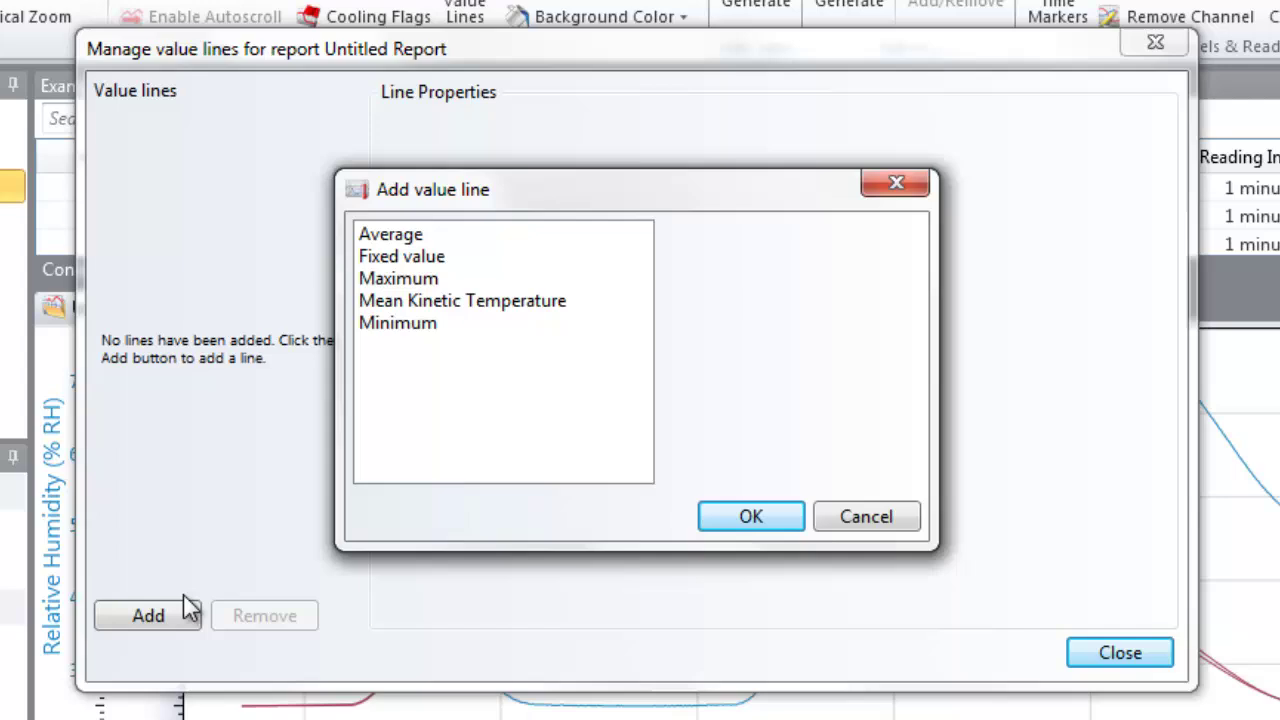
click(420, 237)
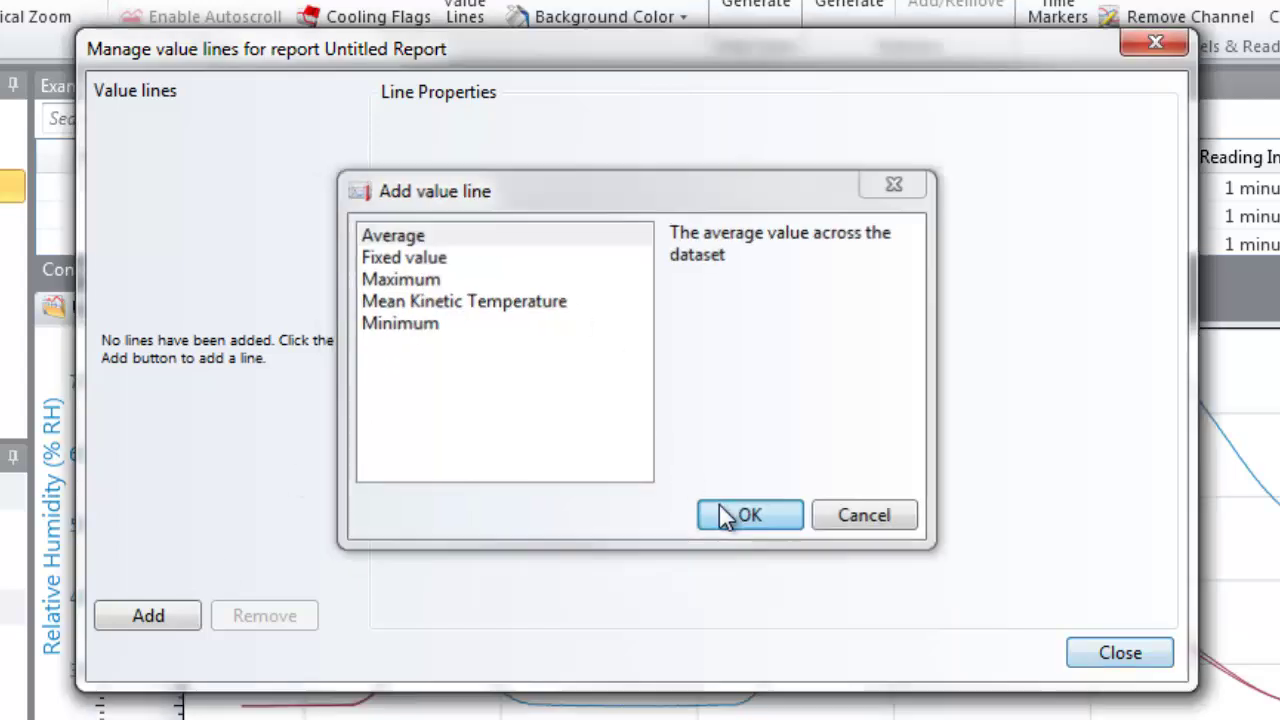
click(719, 505)
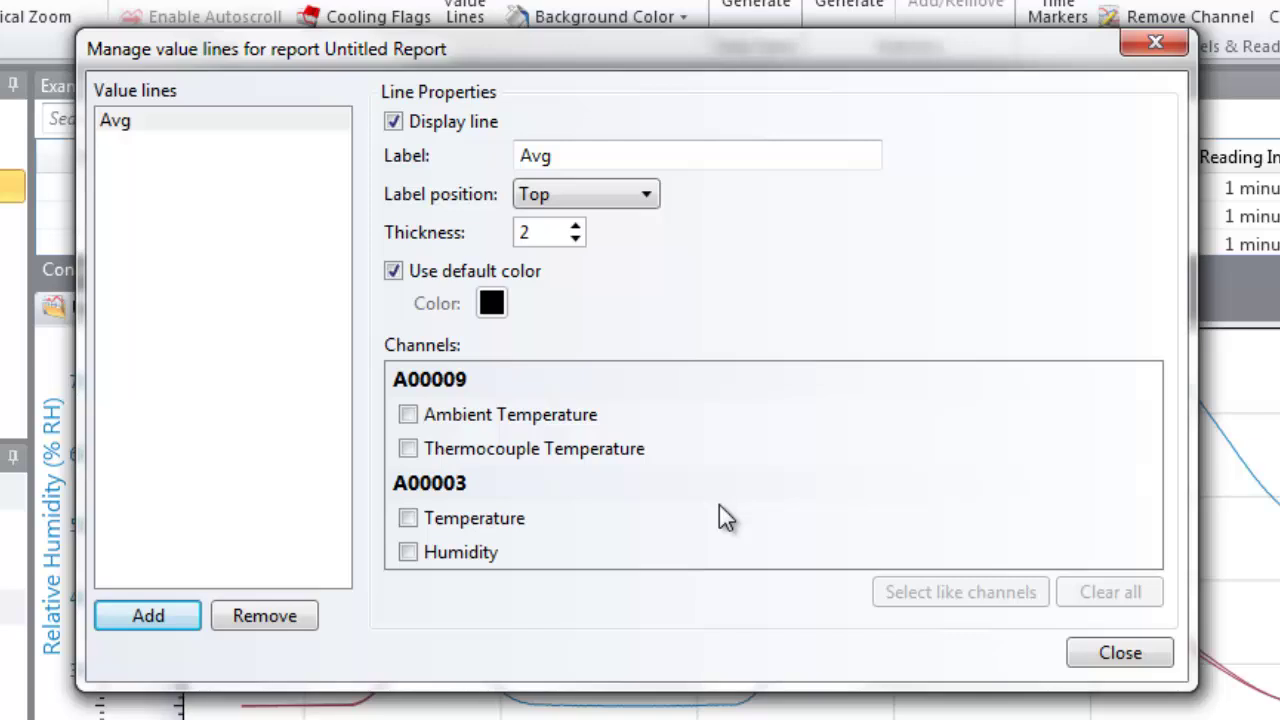
- Change the average line's label to 'My Average Line'
drag(615, 155, 506, 160)
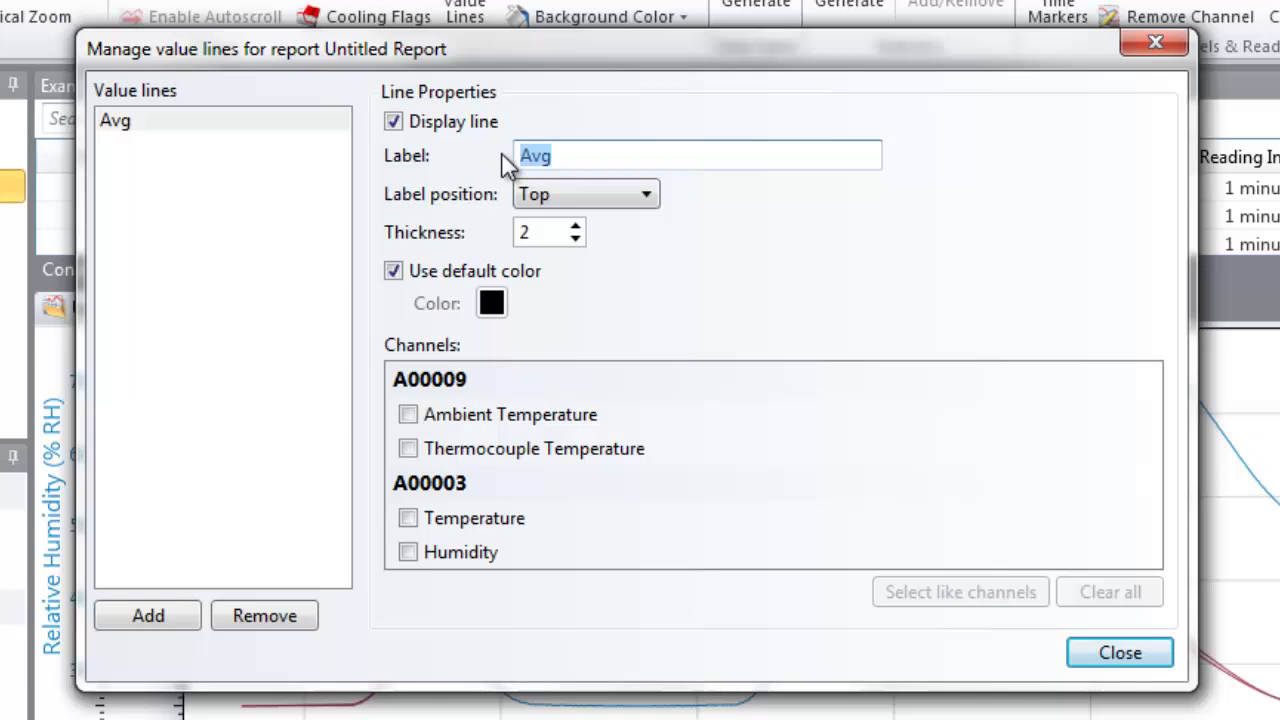
text(My Average Line)
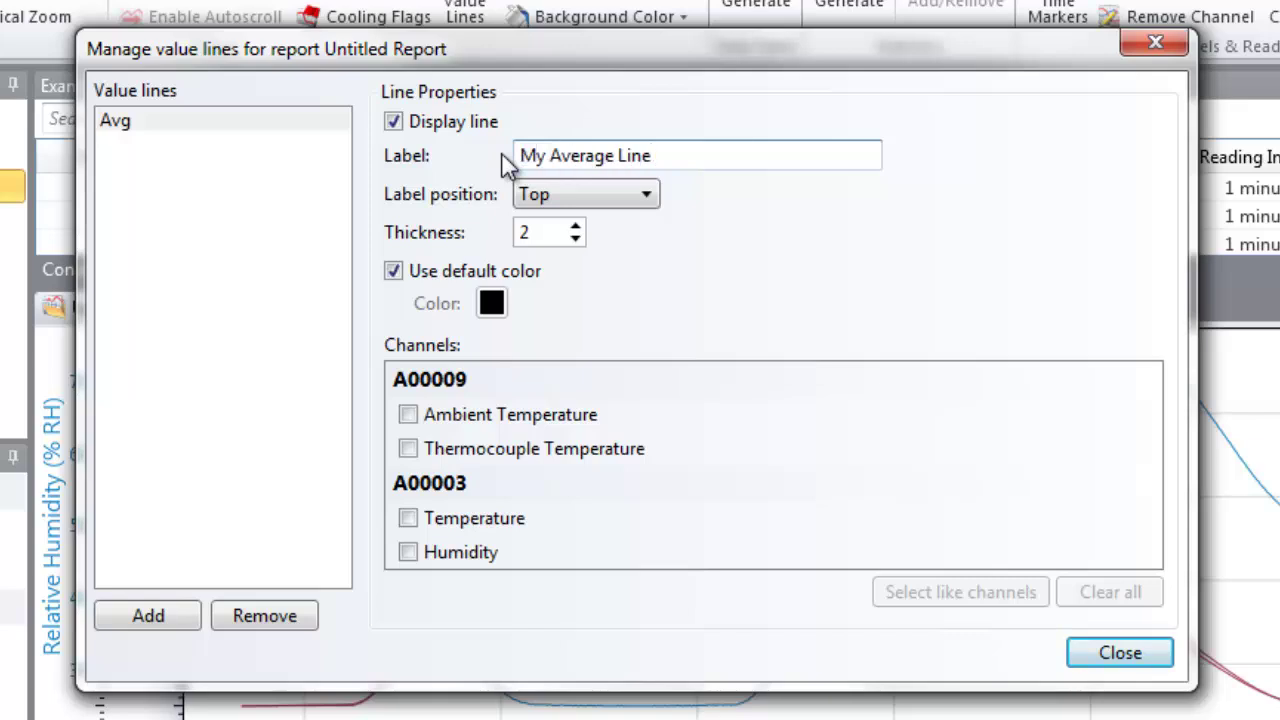
click(553, 199)
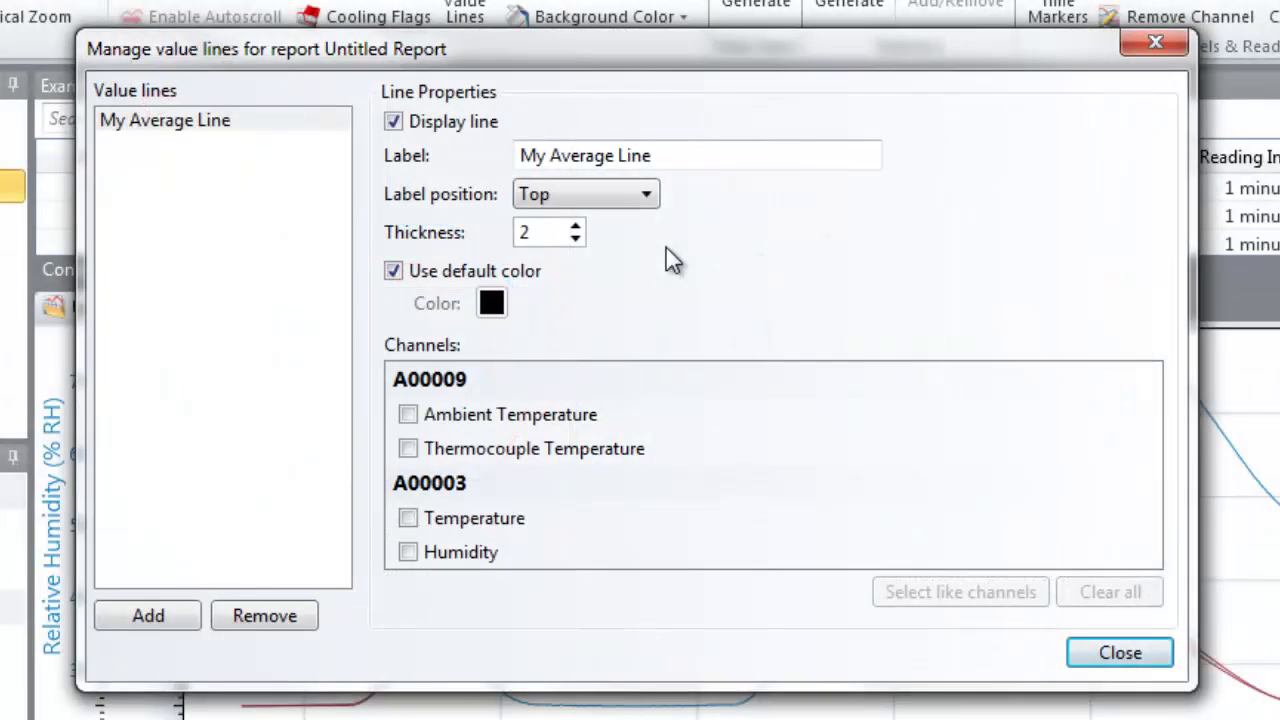
click(392, 122)
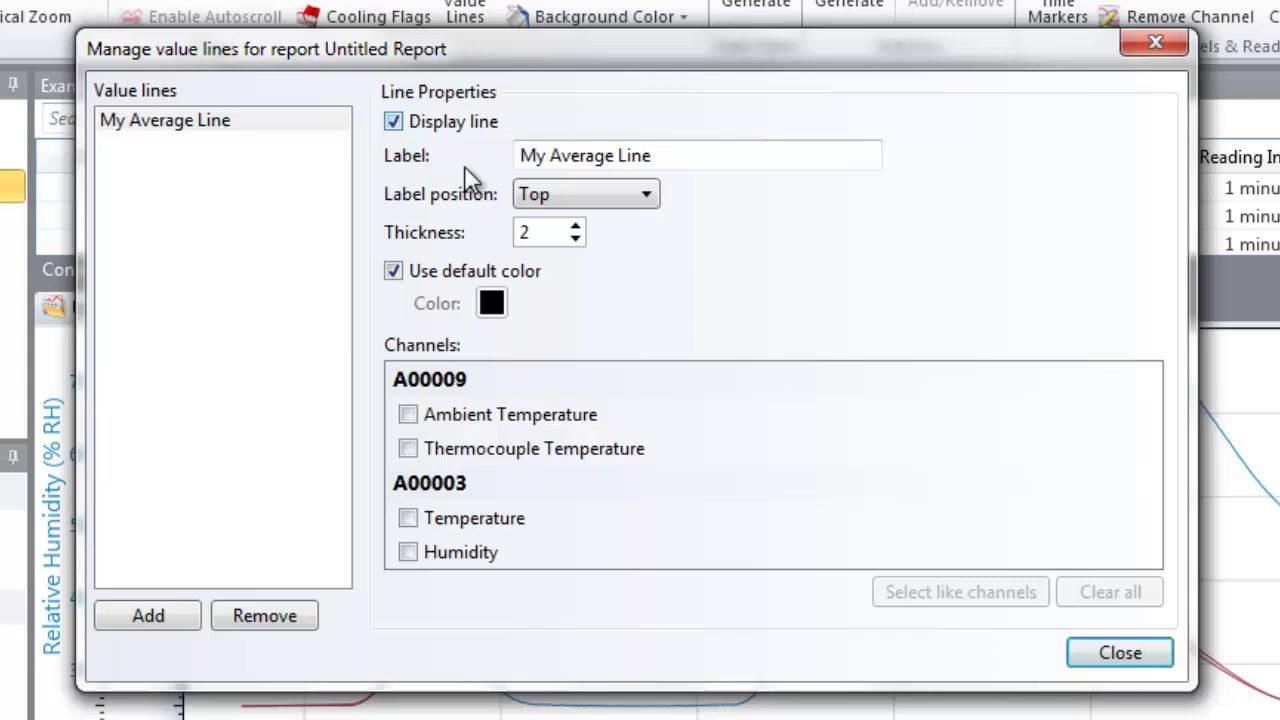
- Keep My Average Line at thickness 2 and give it a custom green colour
click(575, 226)
click(575, 238)
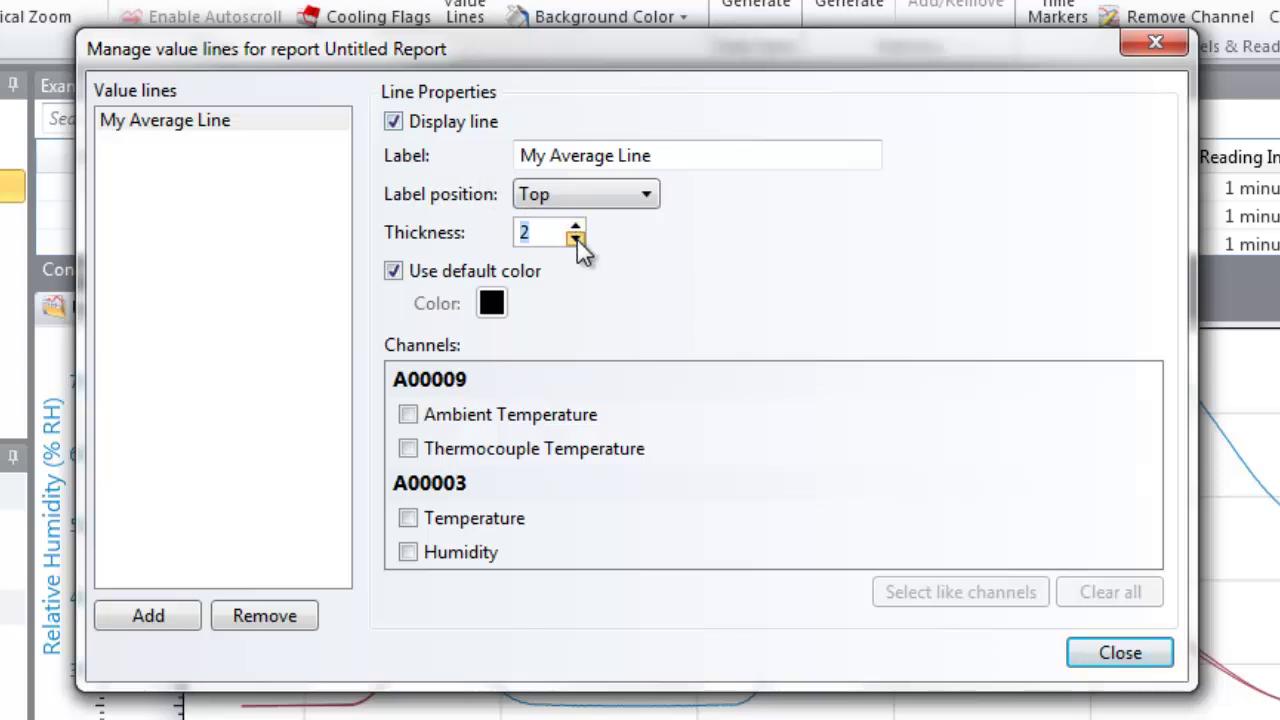
click(392, 270)
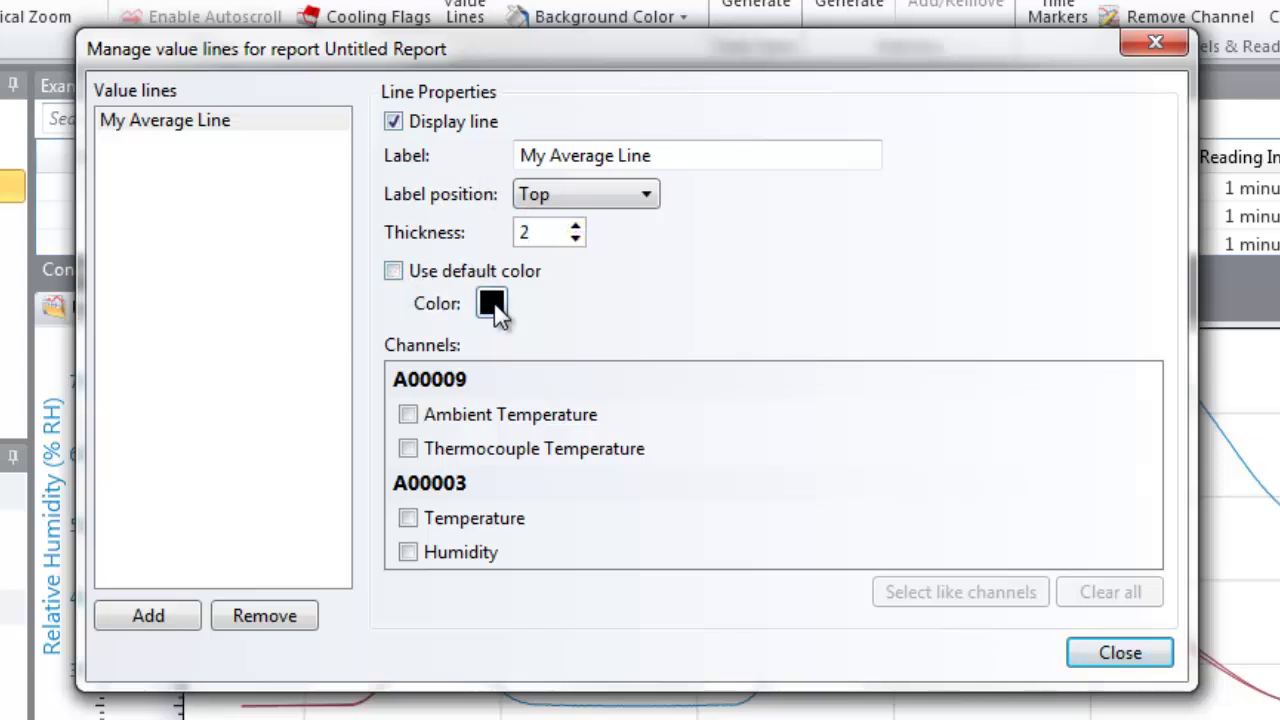
click(491, 303)
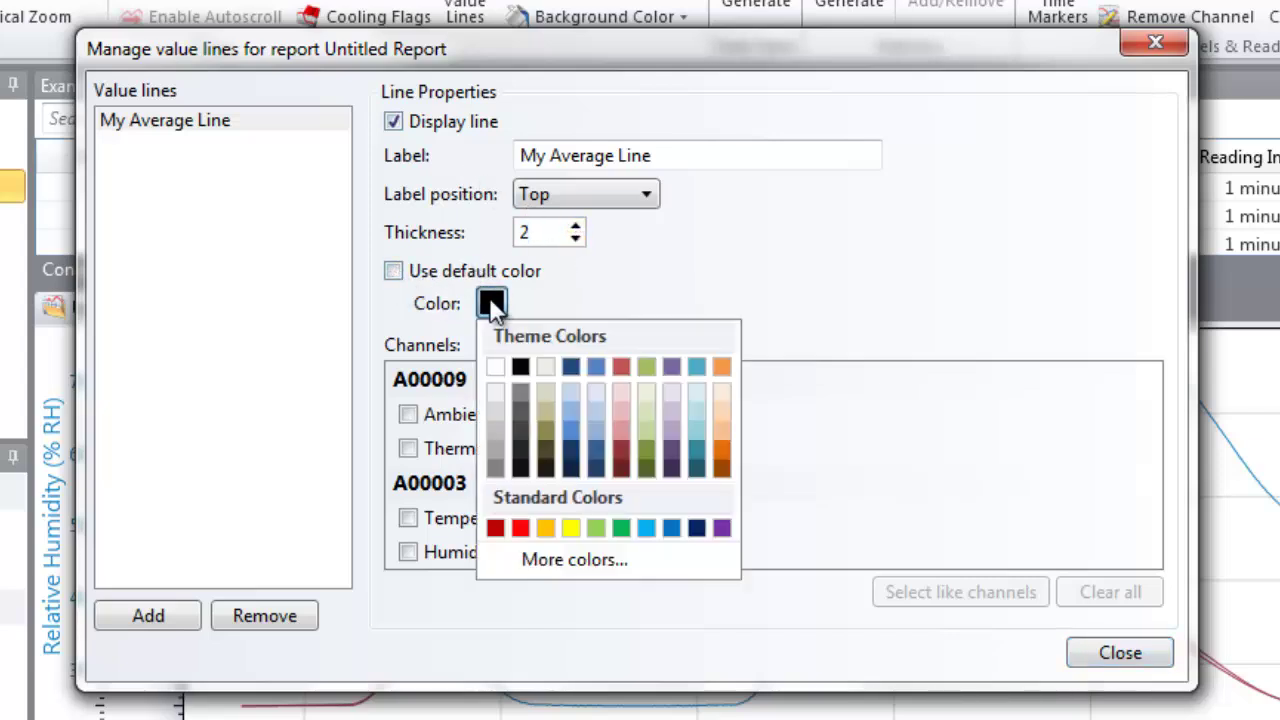
click(621, 529)
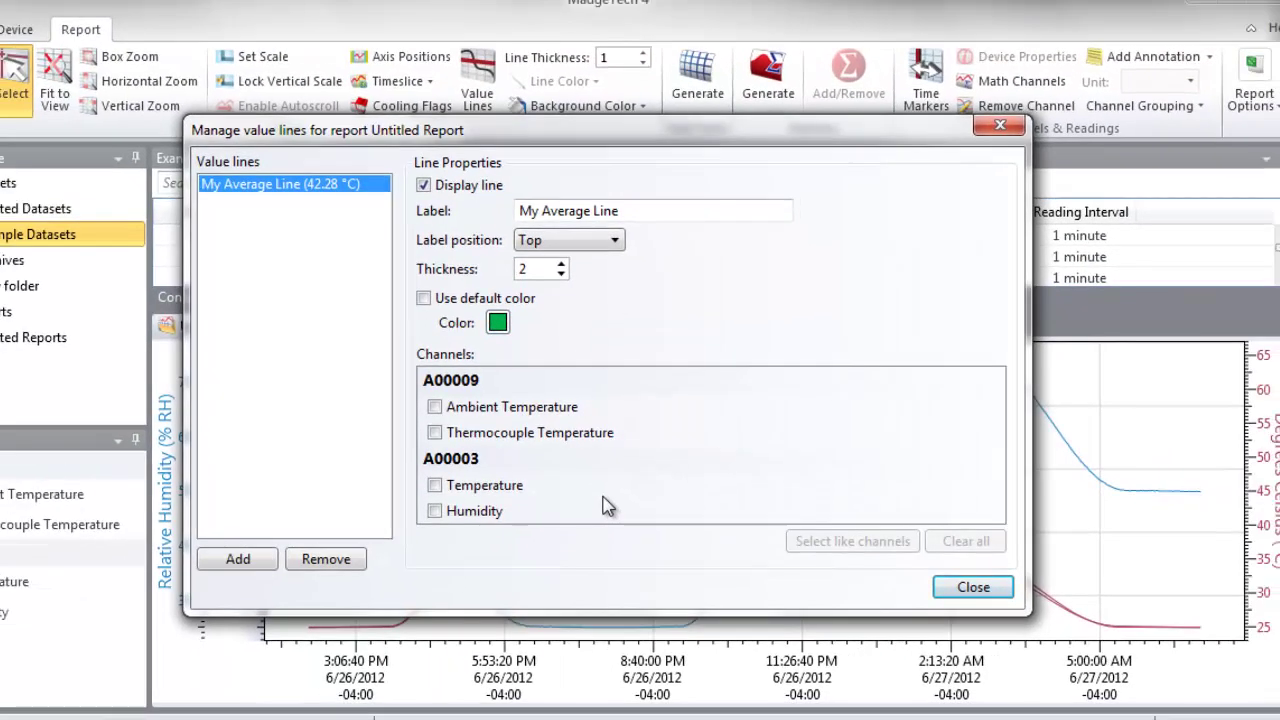
- Apply My Average Line to the Temperature and Ambient Temperature channels
drag(514, 139, 757, 140)
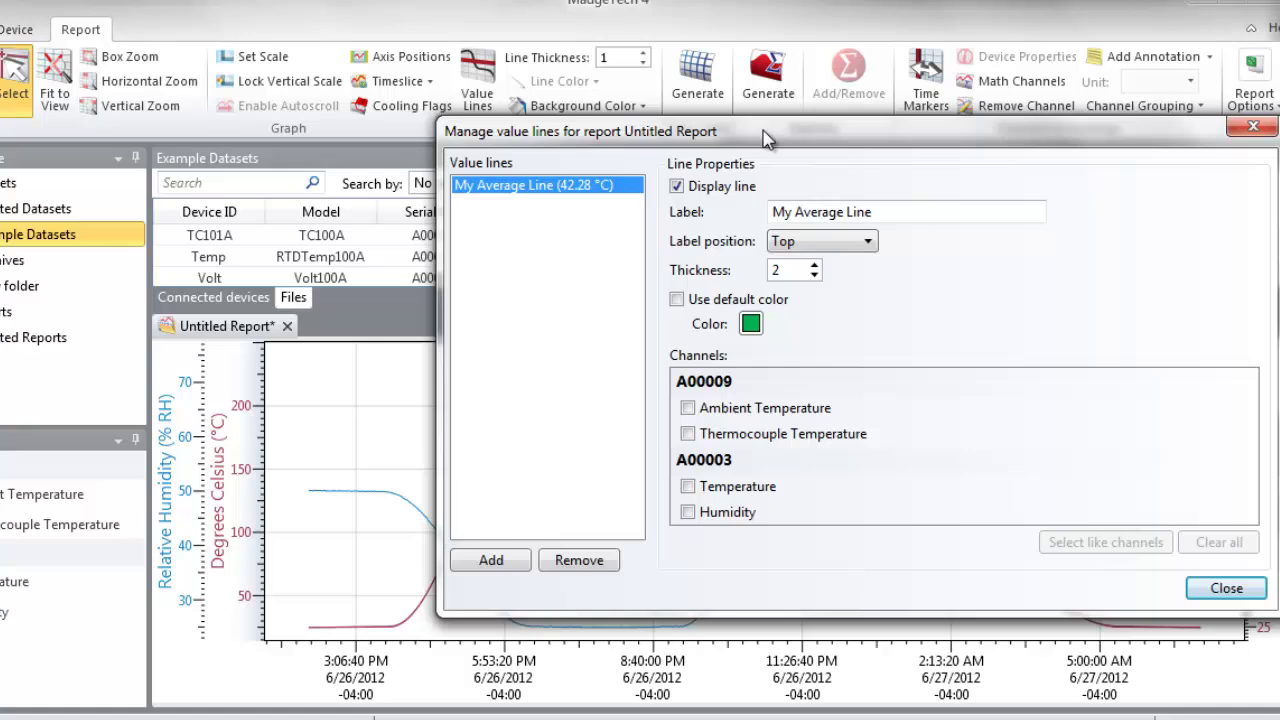
drag(428, 317, 641, 316)
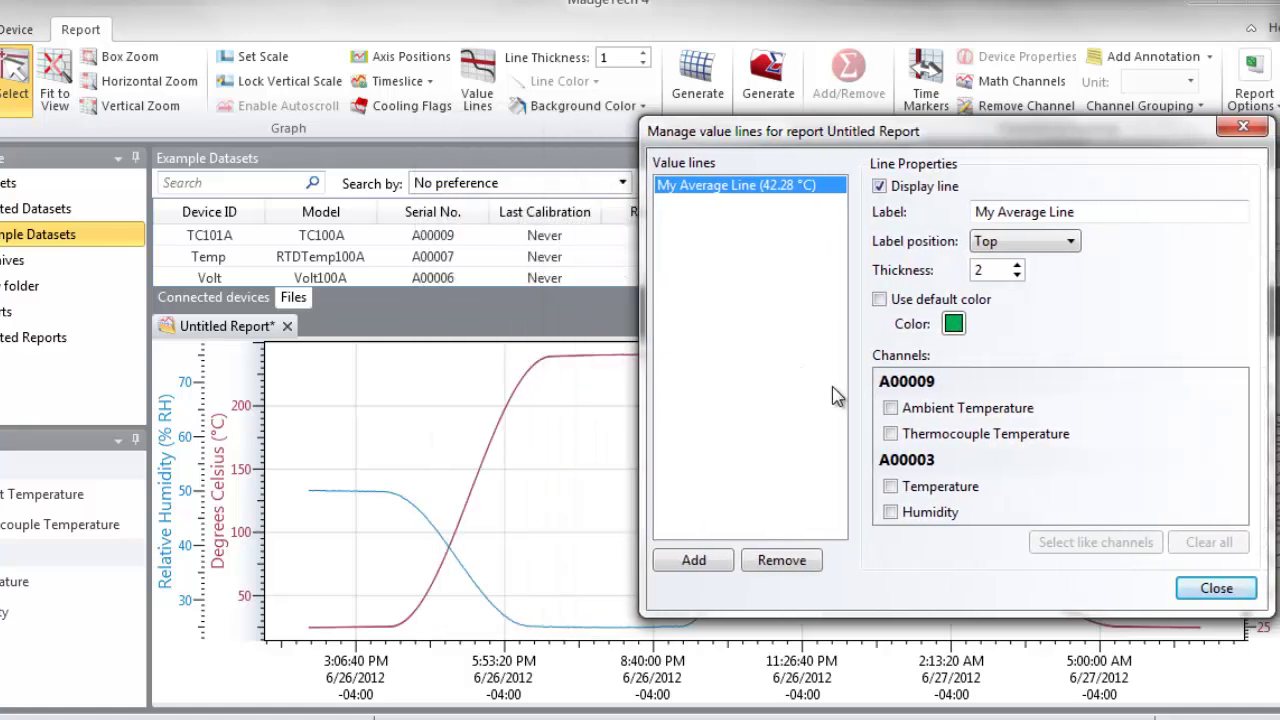
click(890, 486)
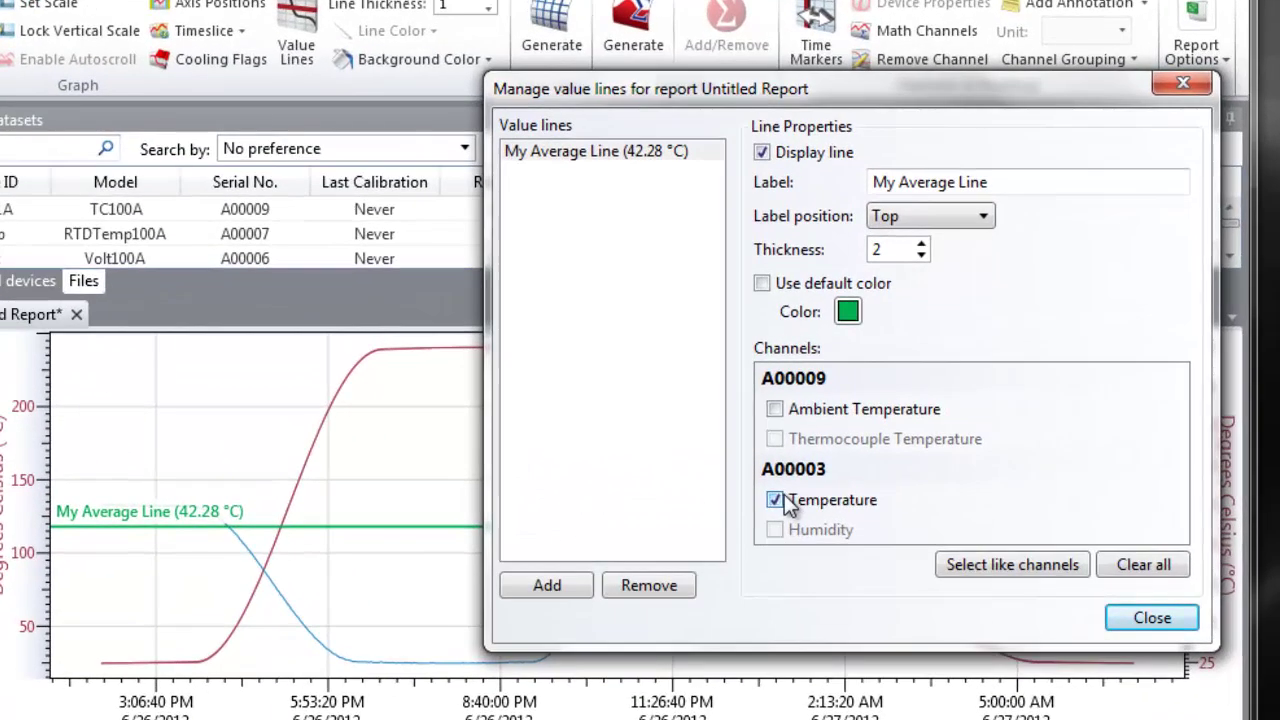
click(967, 563)
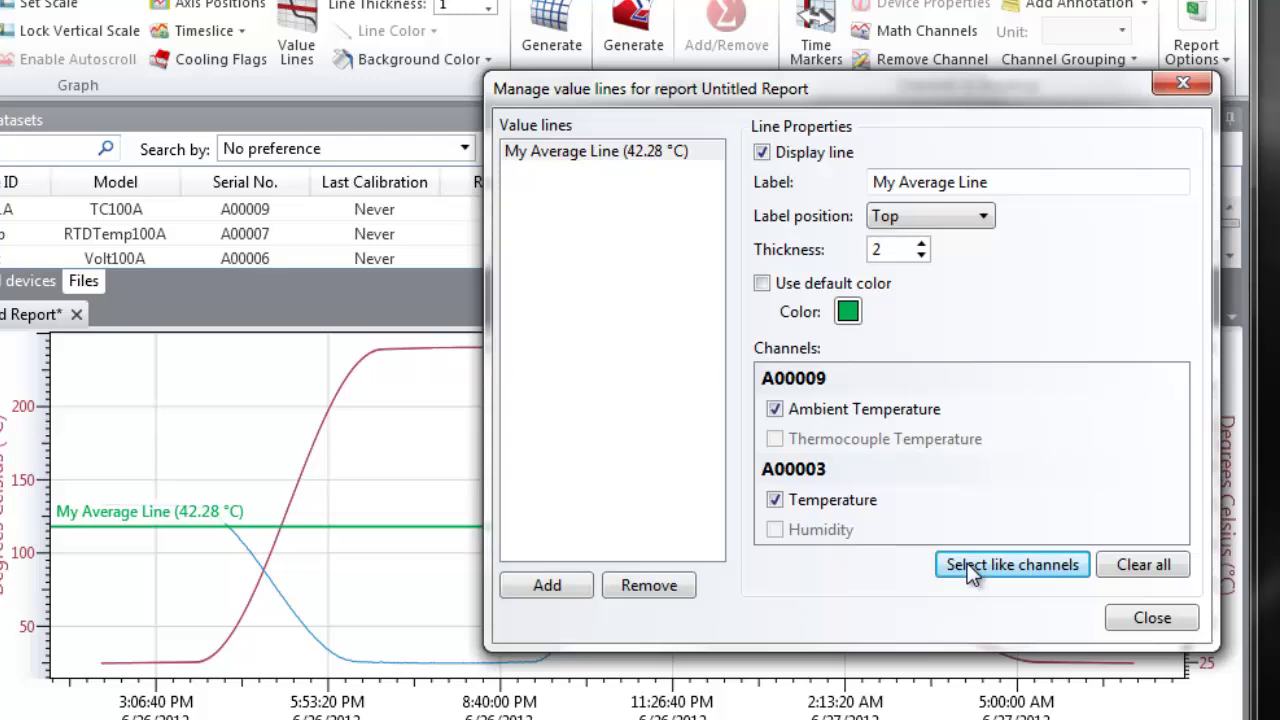
- Add a Maximum value line coloured dark red
click(552, 590)
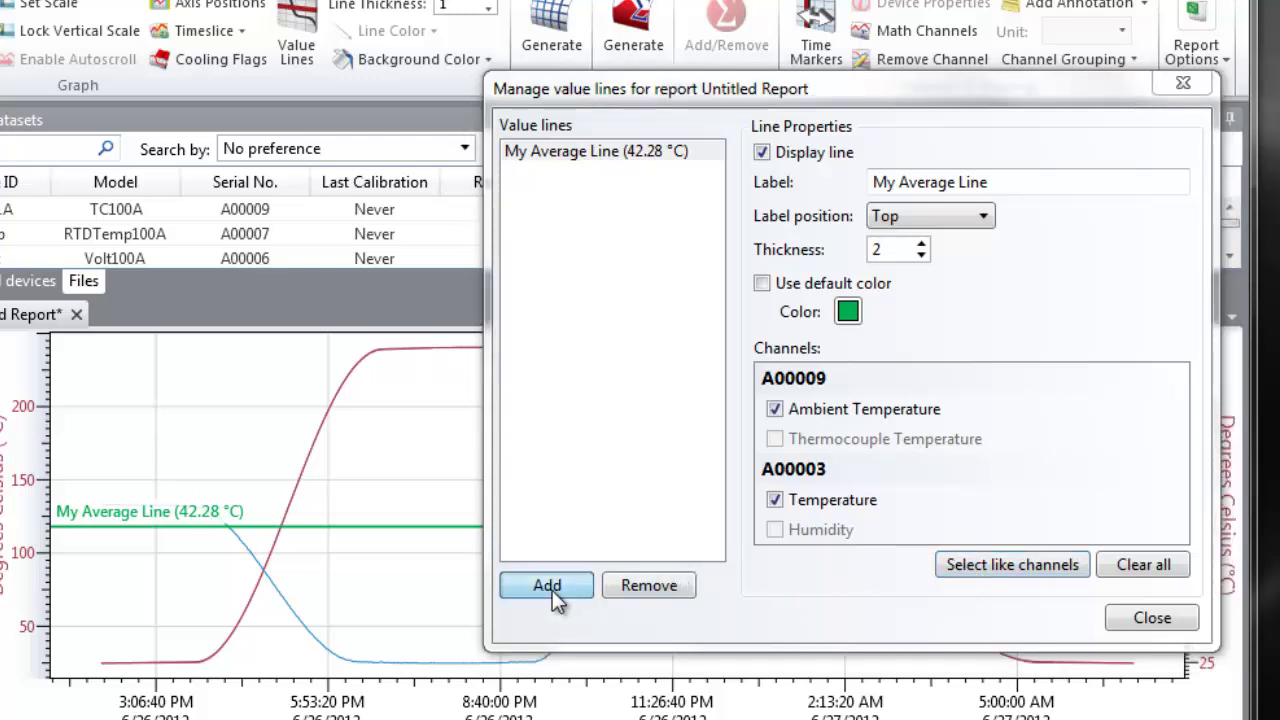
click(378, 290)
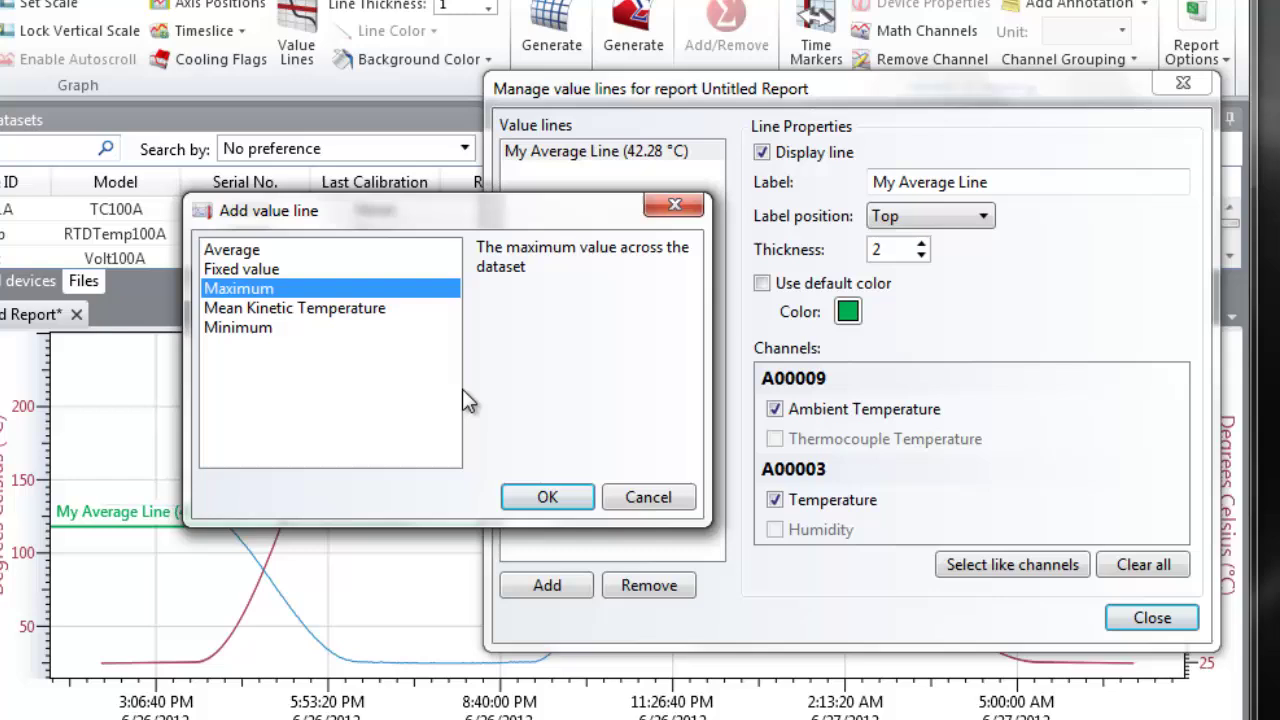
click(545, 498)
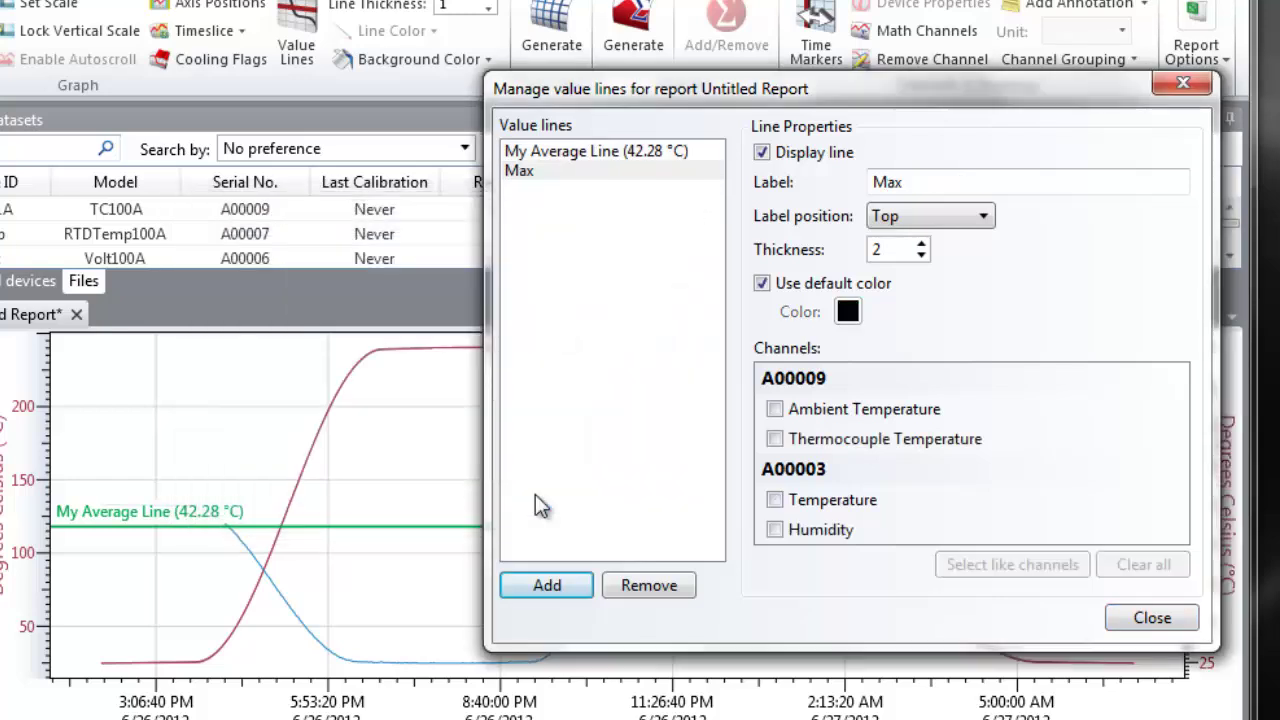
click(762, 284)
click(848, 311)
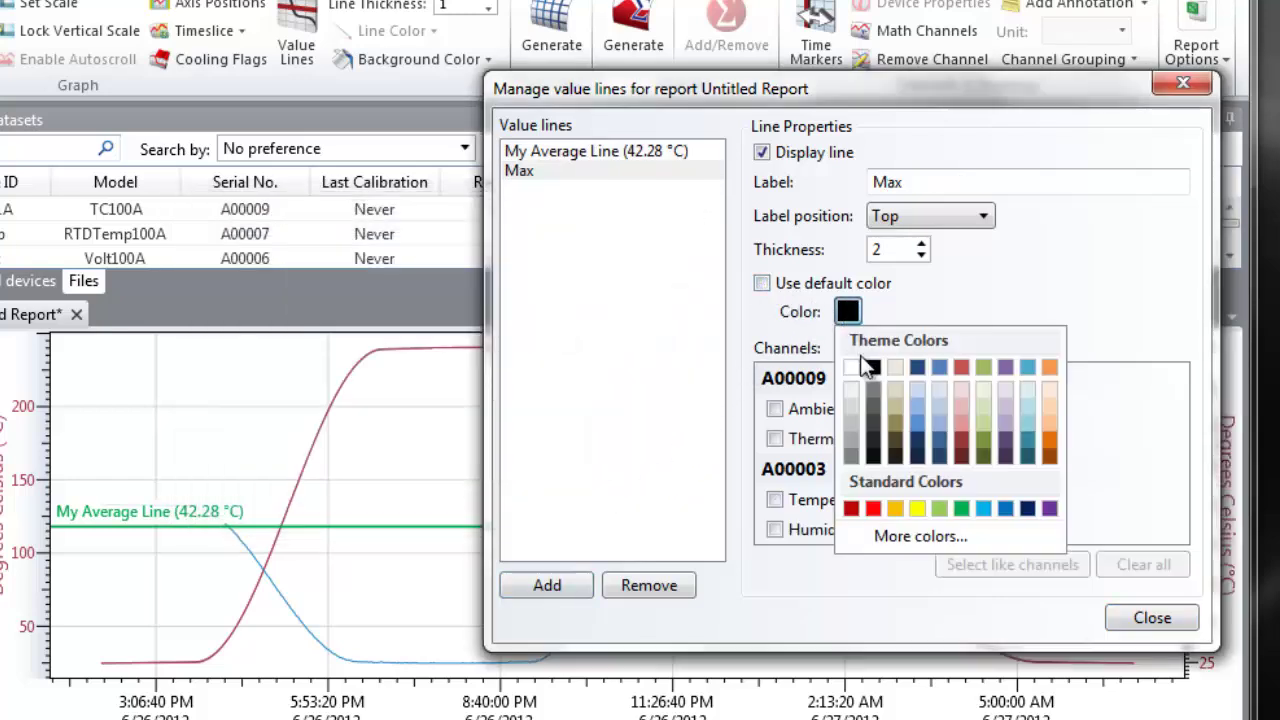
click(851, 508)
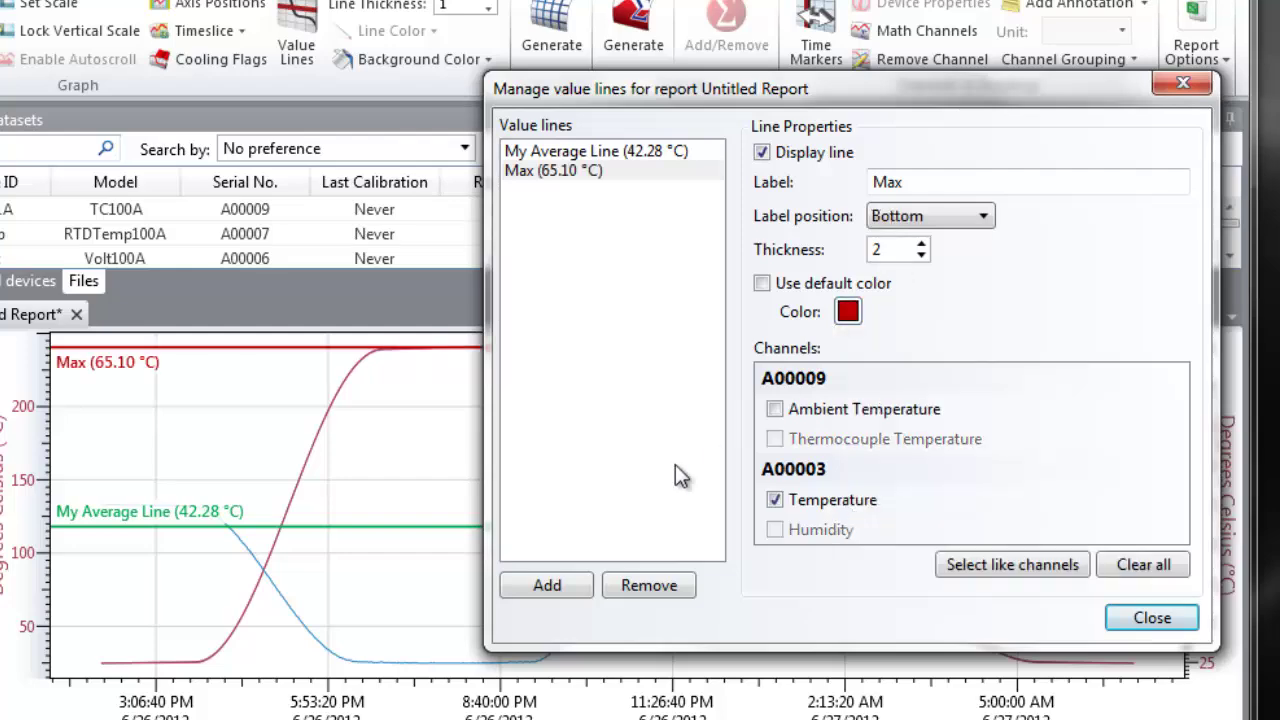
- Add a dark blue Minimum value line for the A00003 Temperature channel
click(575, 588)
click(412, 329)
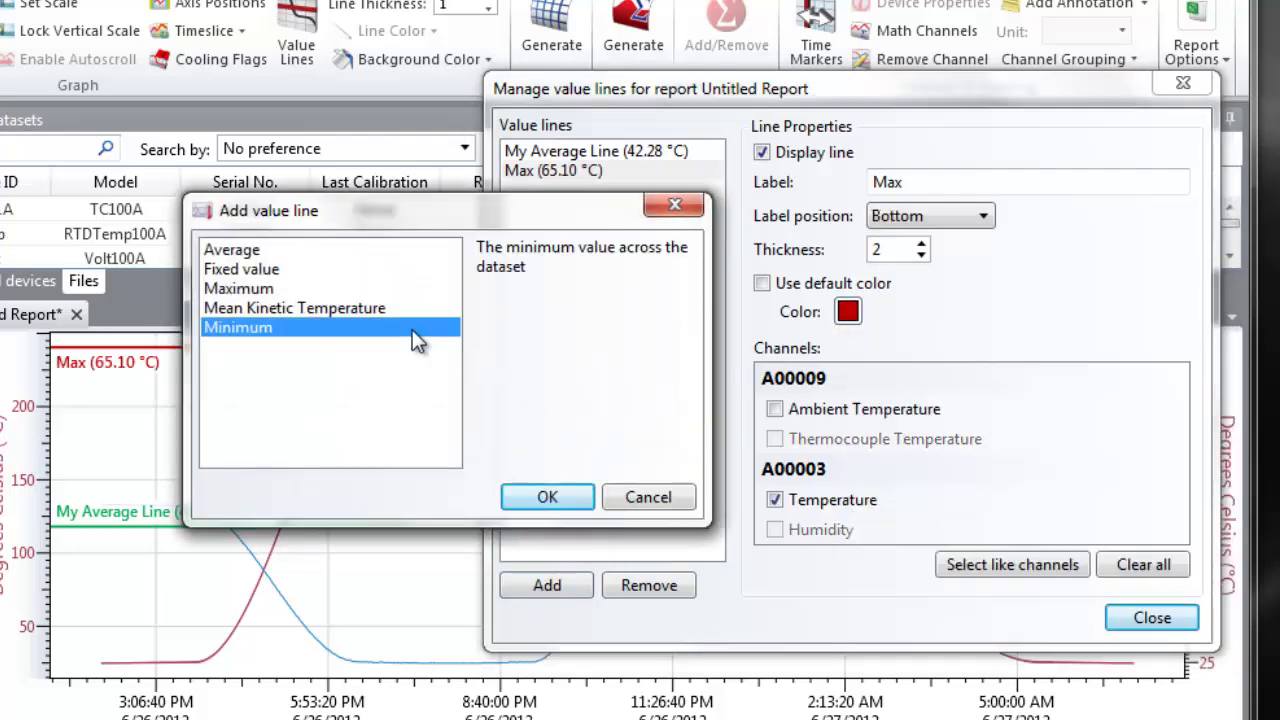
click(549, 495)
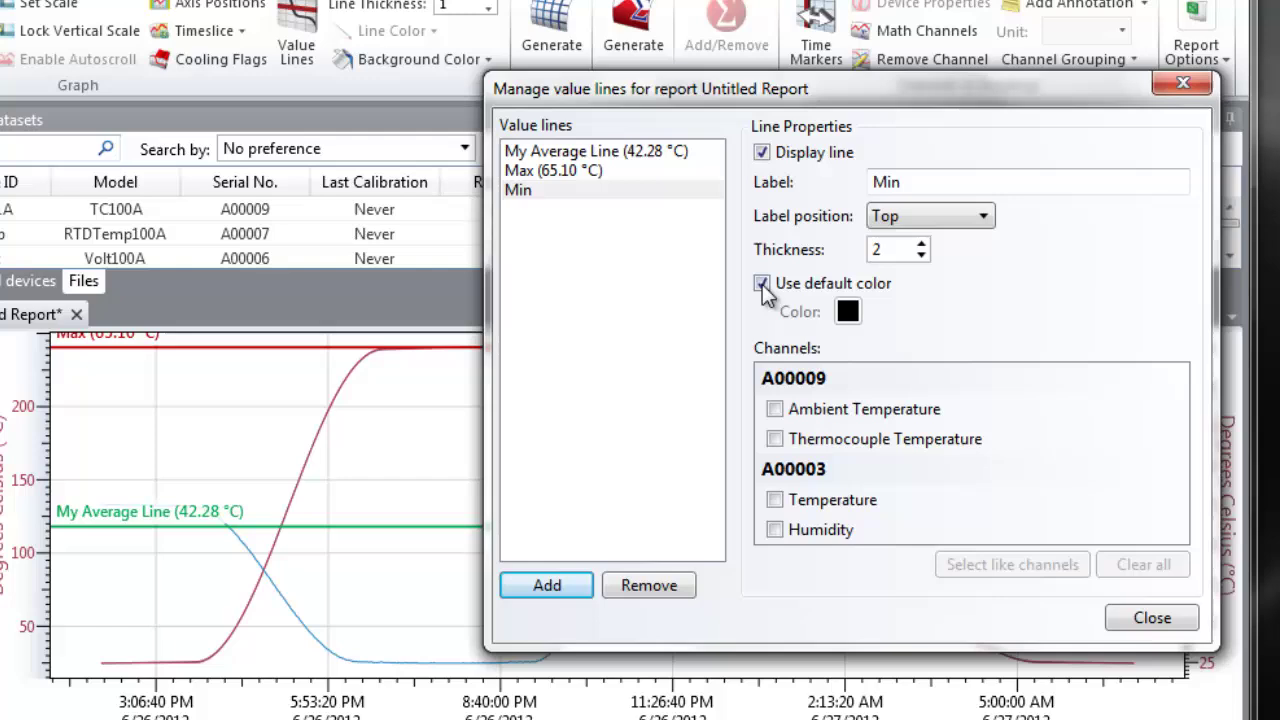
click(845, 311)
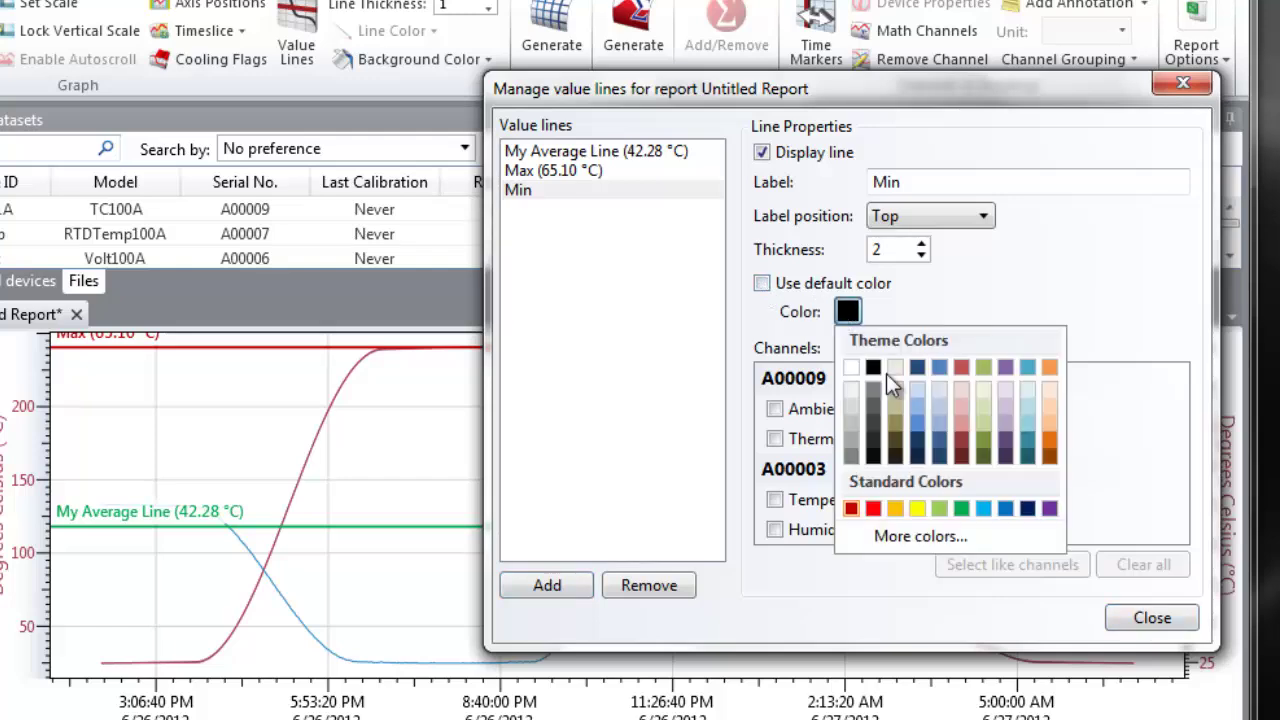
click(936, 440)
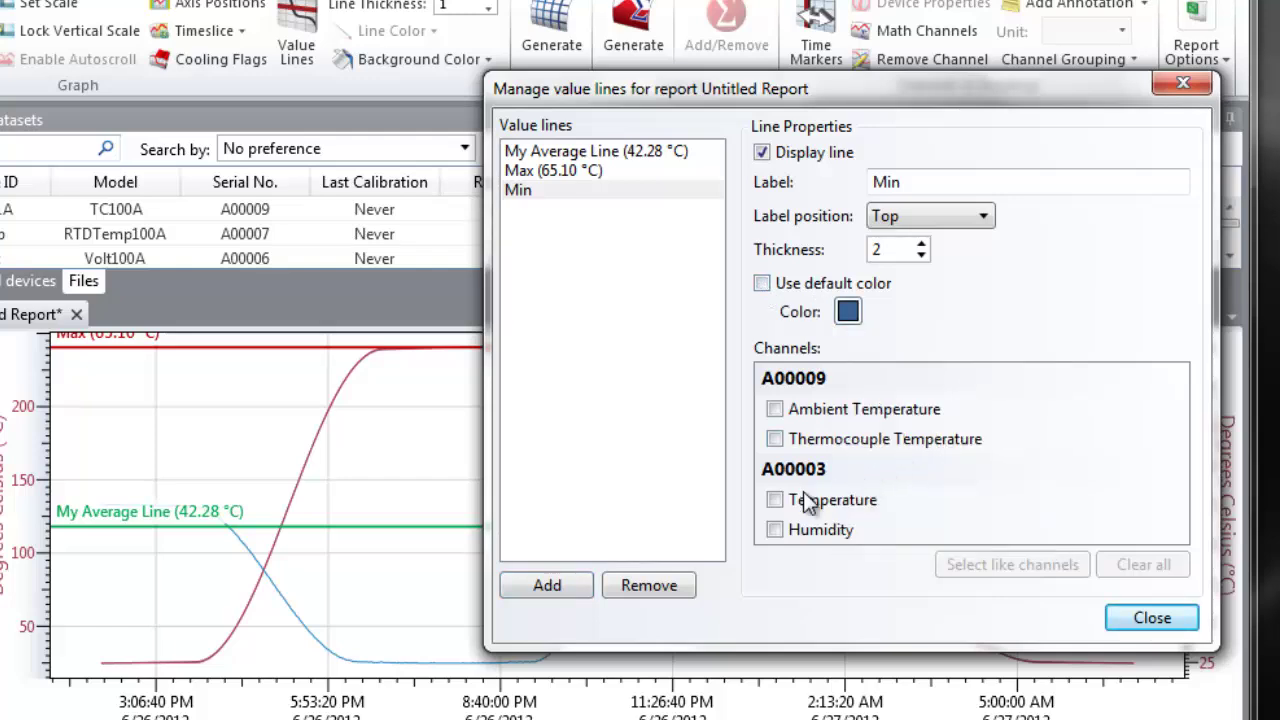
click(776, 499)
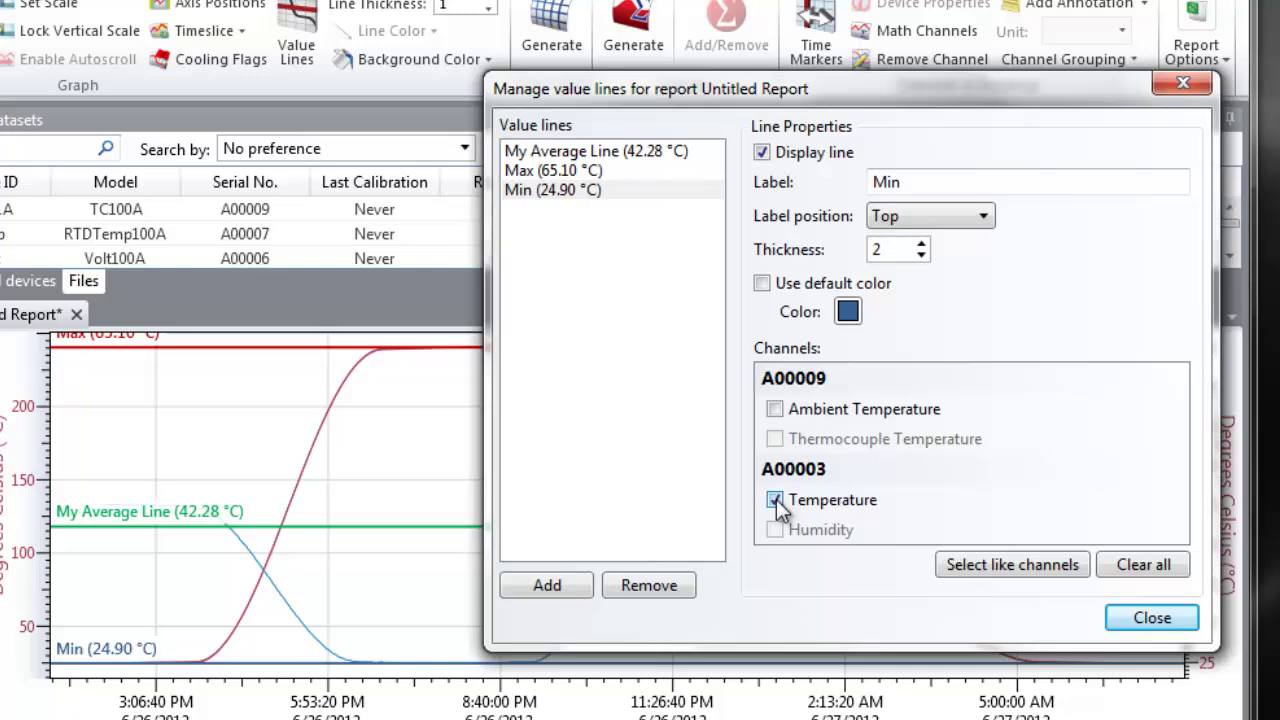
click(557, 587)
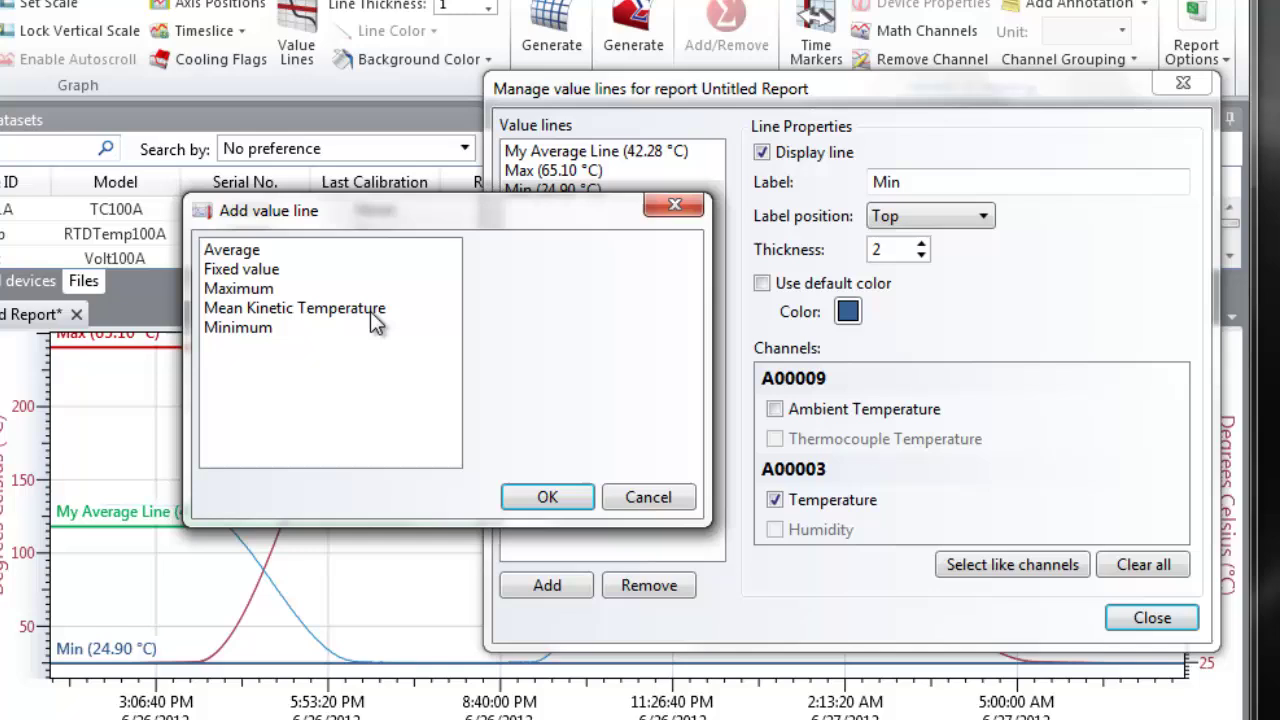
- Add a Mean Kinetic Temperature line for the thermocouple channel, labelled at the bottom
click(370, 311)
click(548, 499)
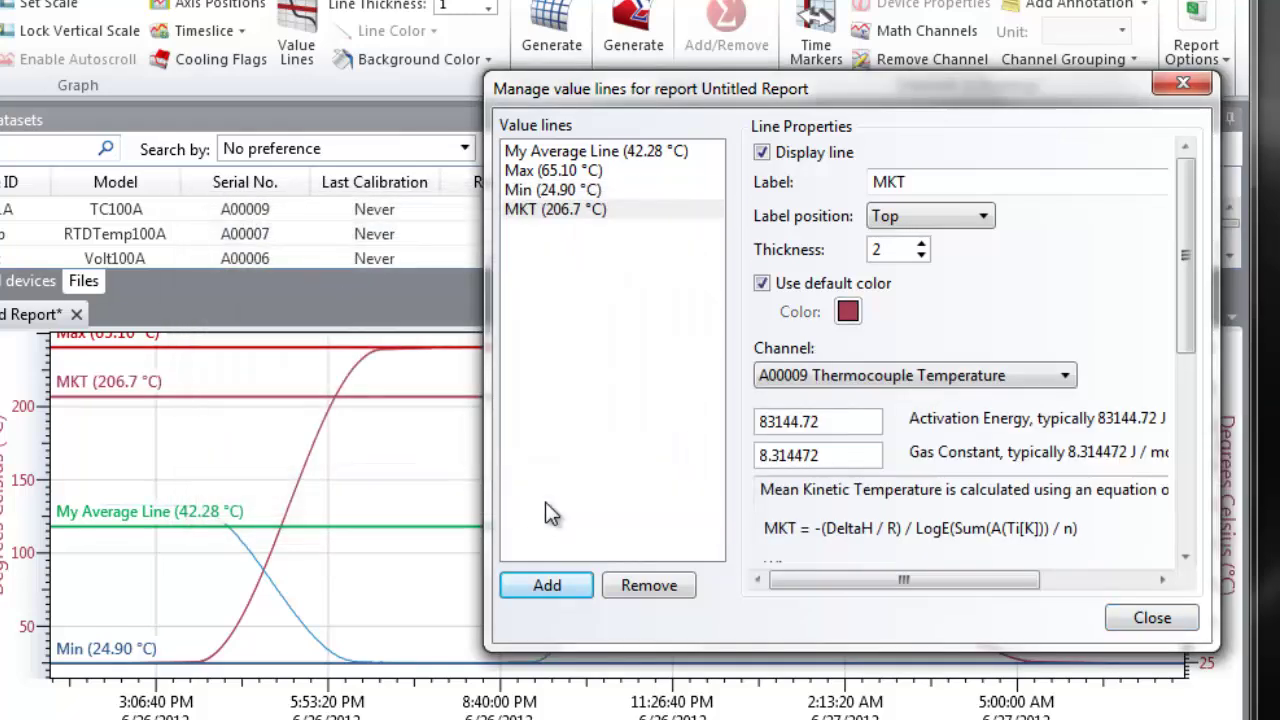
click(913, 216)
click(913, 259)
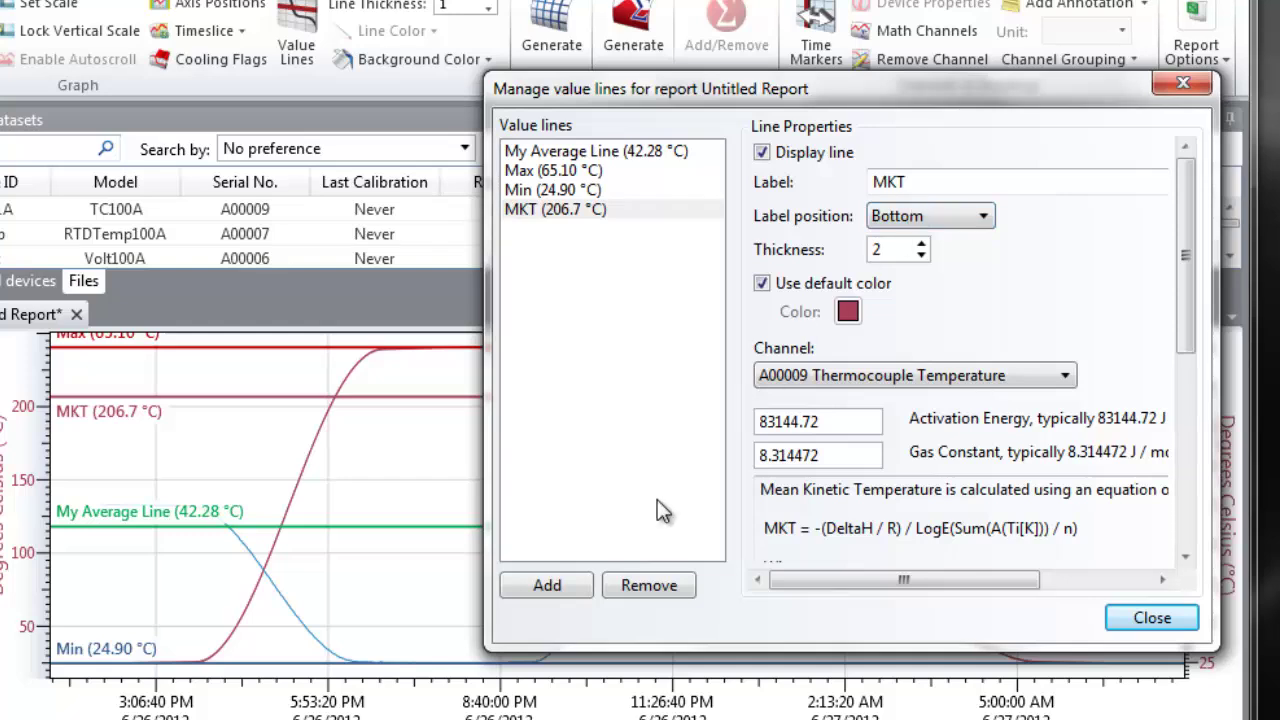
- Add a Fixed value line with a custom orange colour
click(585, 586)
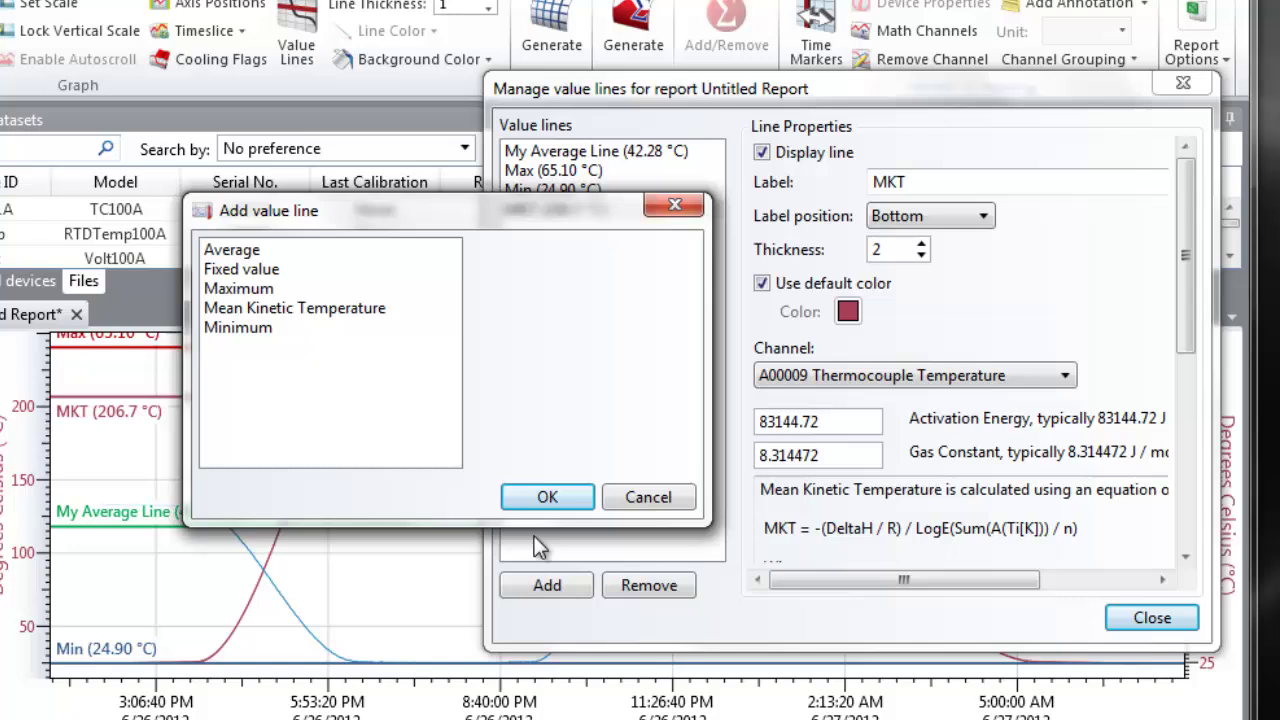
click(246, 266)
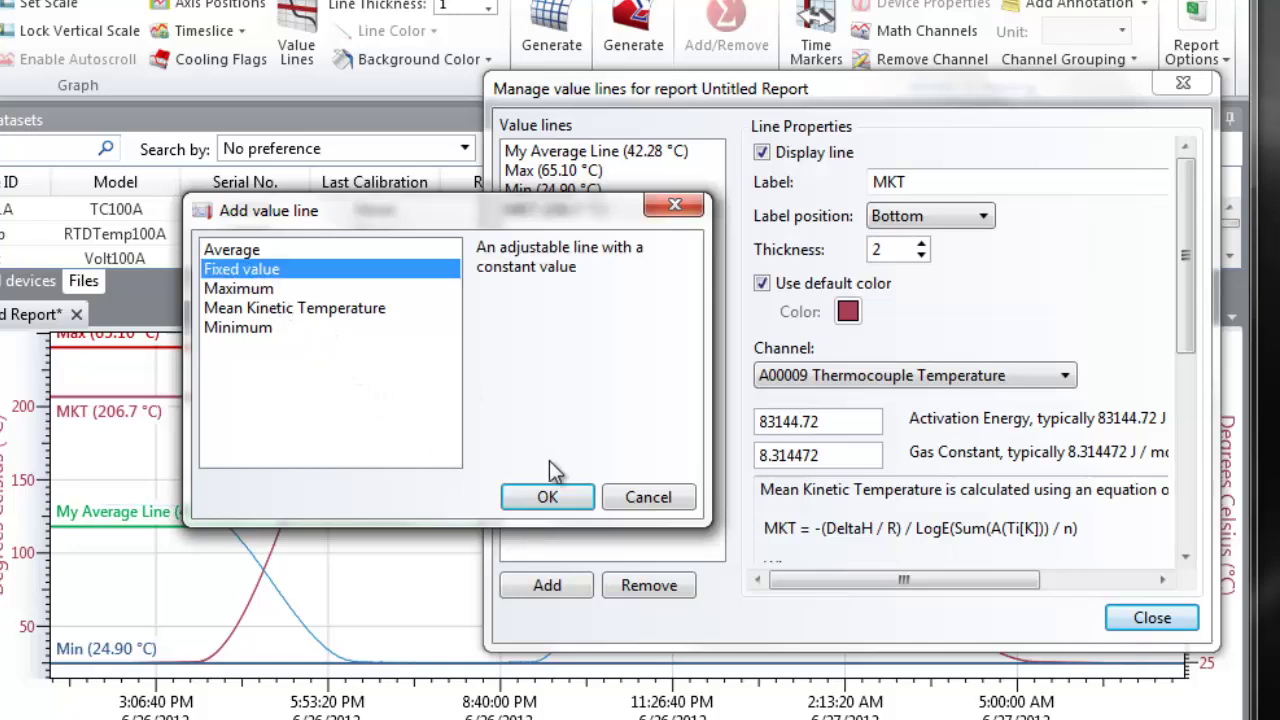
click(548, 497)
click(762, 283)
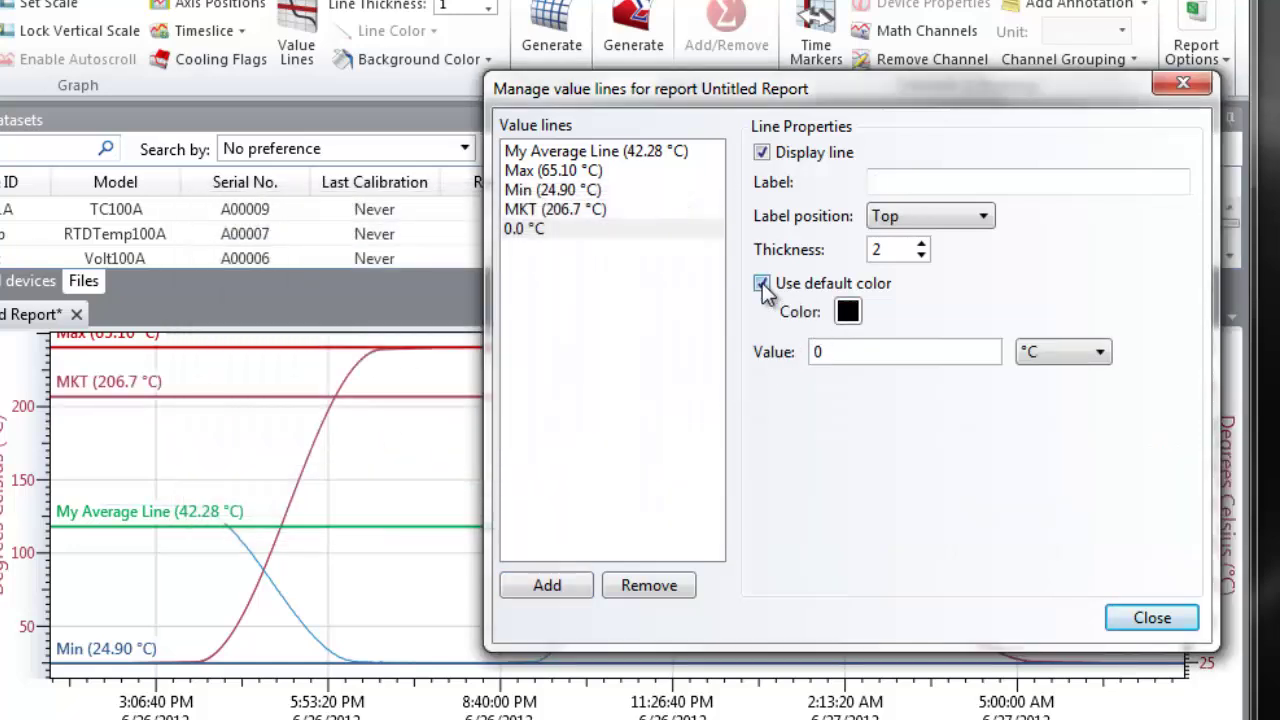
click(847, 312)
click(894, 508)
- Set the fixed line to 175 °C, drag it to 141.5 °C, and enlarge the graph
double_click(812, 351)
text(175)
key(Tab)
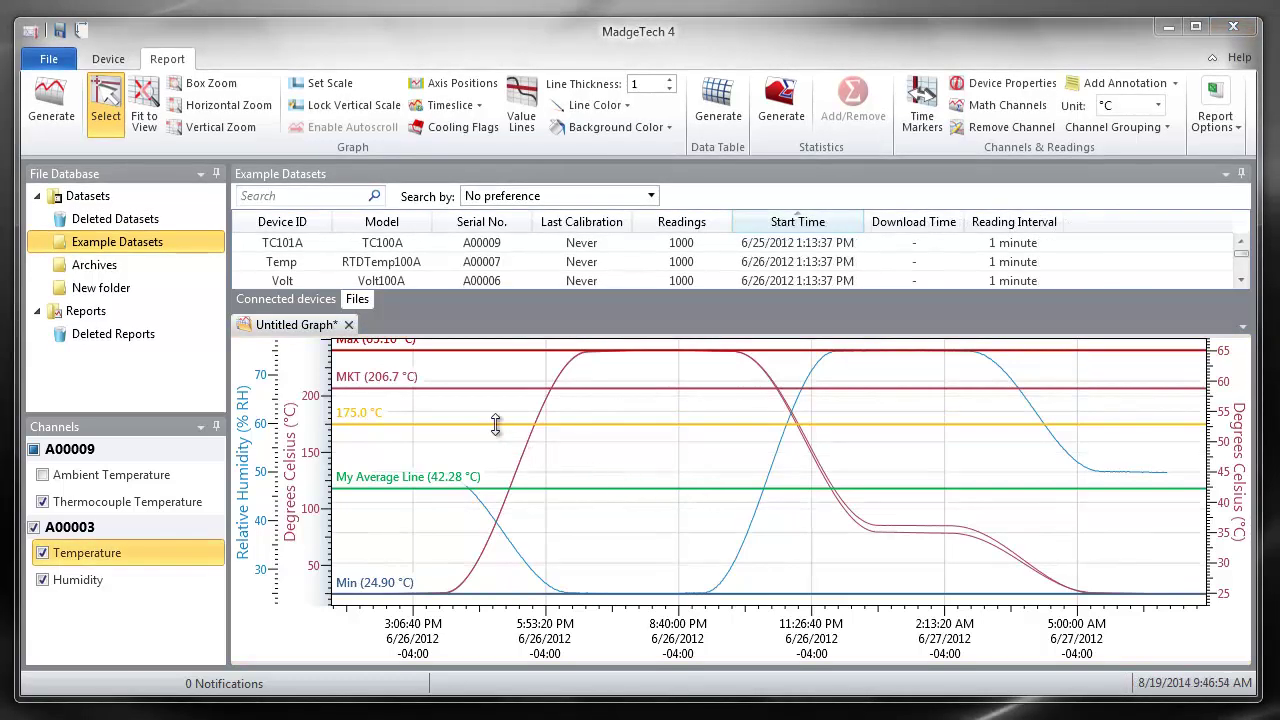
mouse_move(495, 424)
mouse_down()
mouse_move(491, 411)
mouse_move(489, 461)
mouse_up()
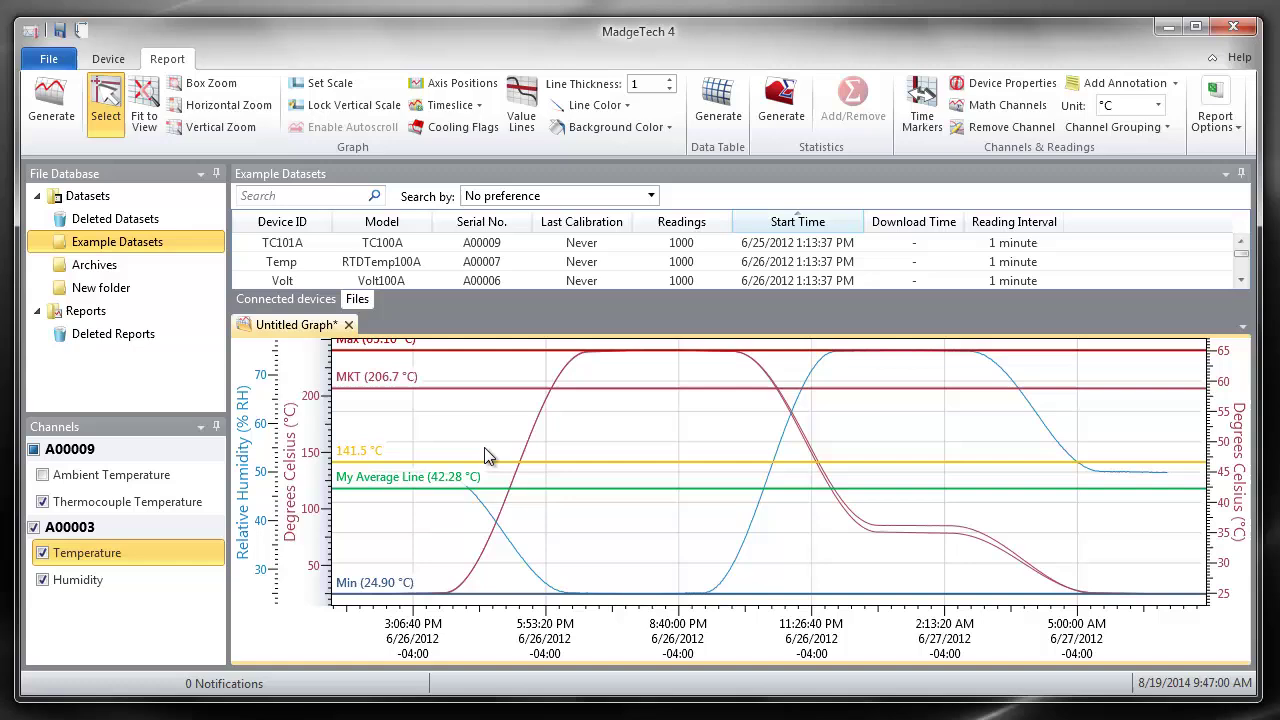
drag(467, 311, 468, 160)
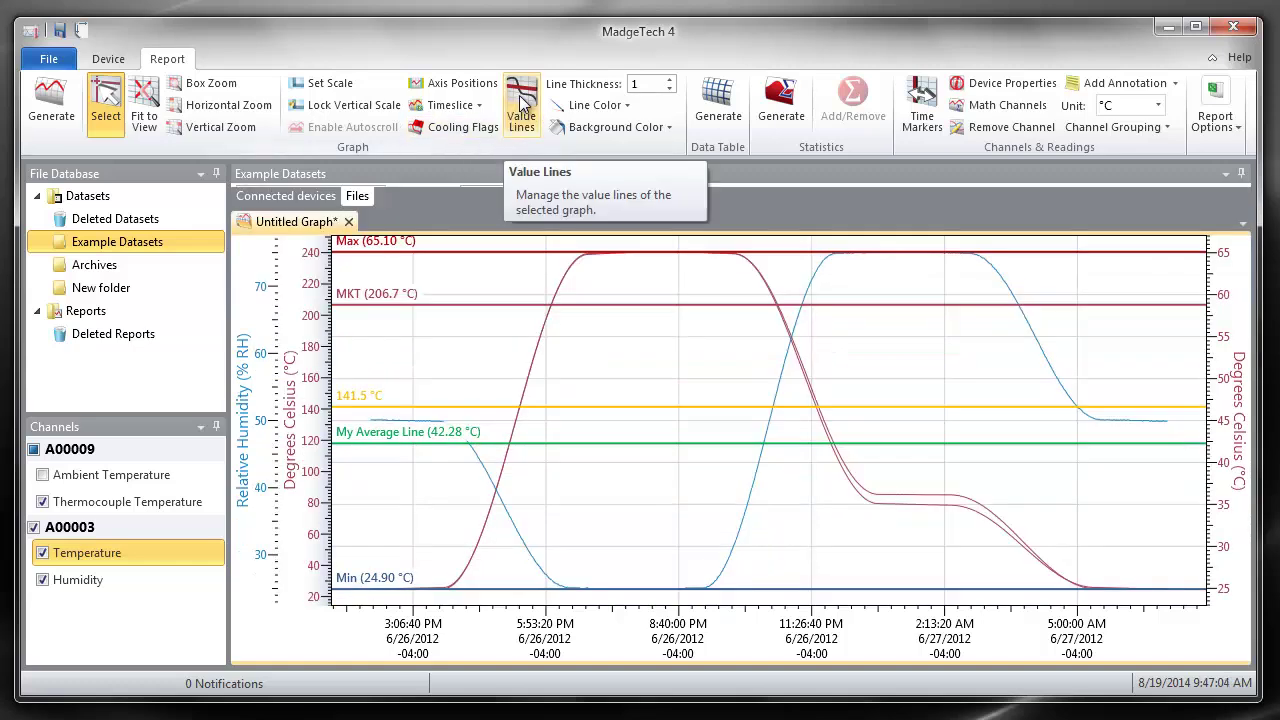
- In the value-line manager, change the 141.5 °C fixed line's value to 175
right_click(481, 241)
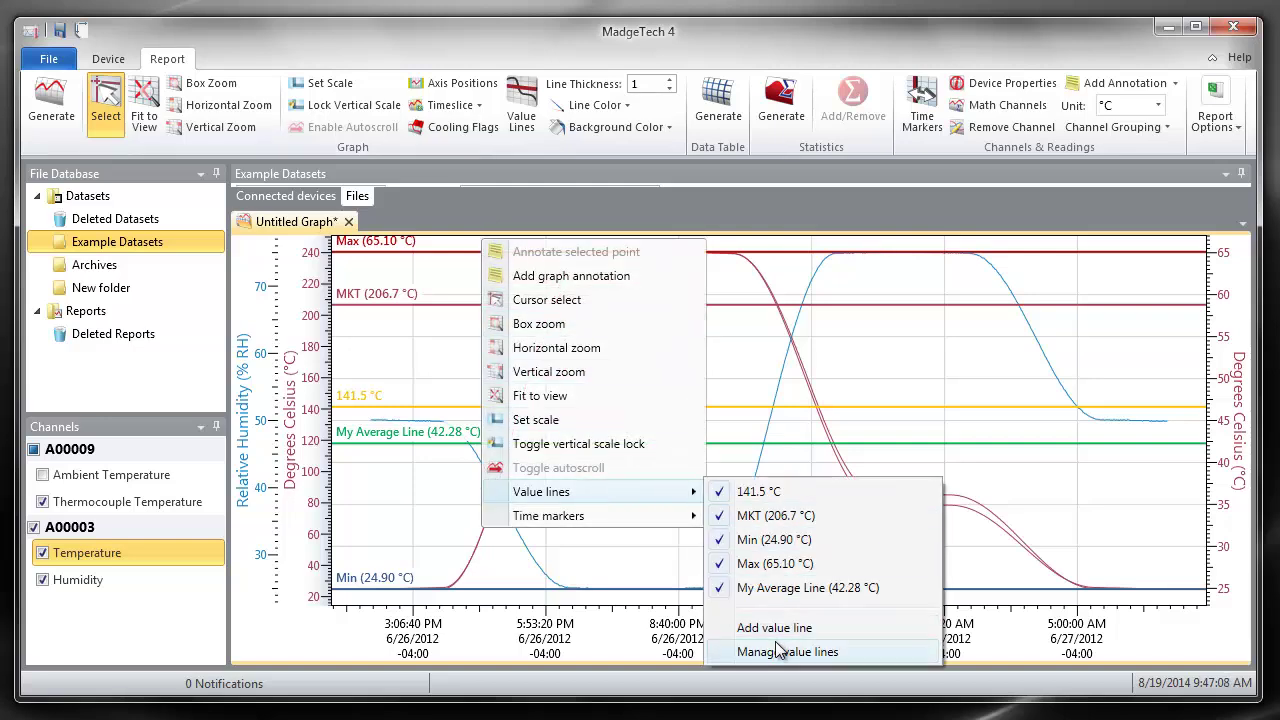
click(775, 641)
click(381, 258)
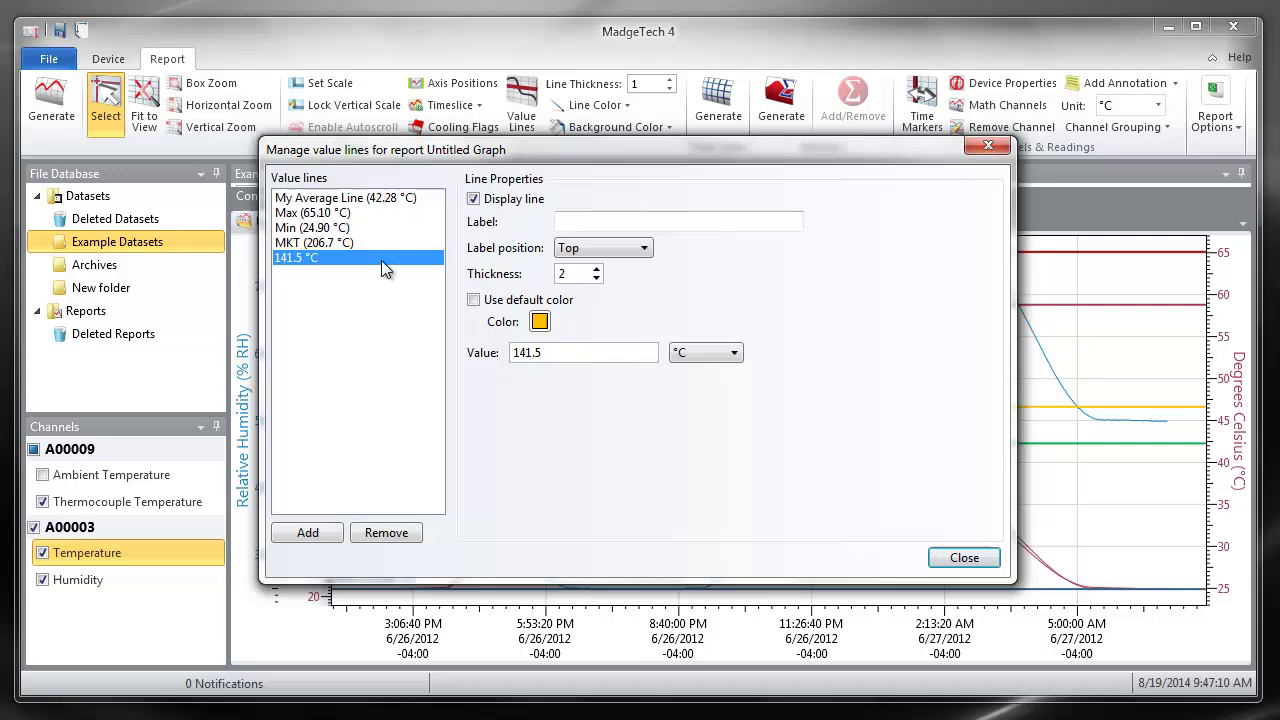
drag(550, 352, 496, 353)
text(175)
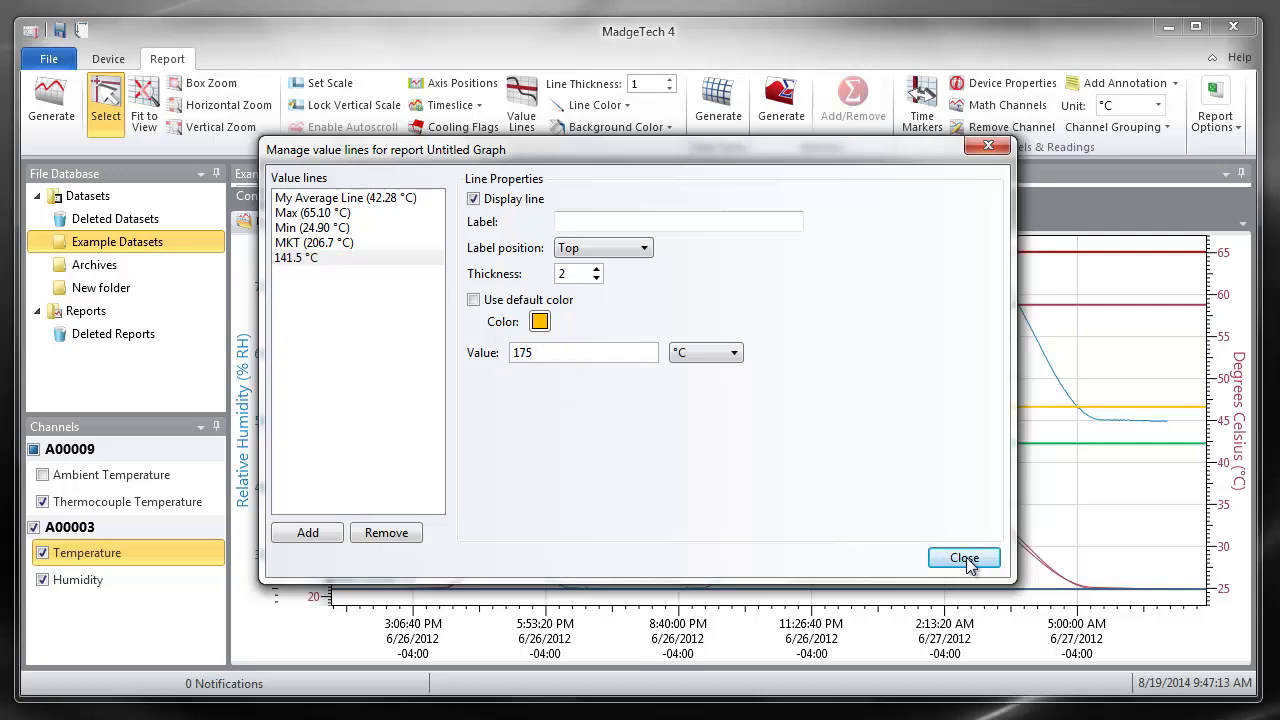
click(964, 558)
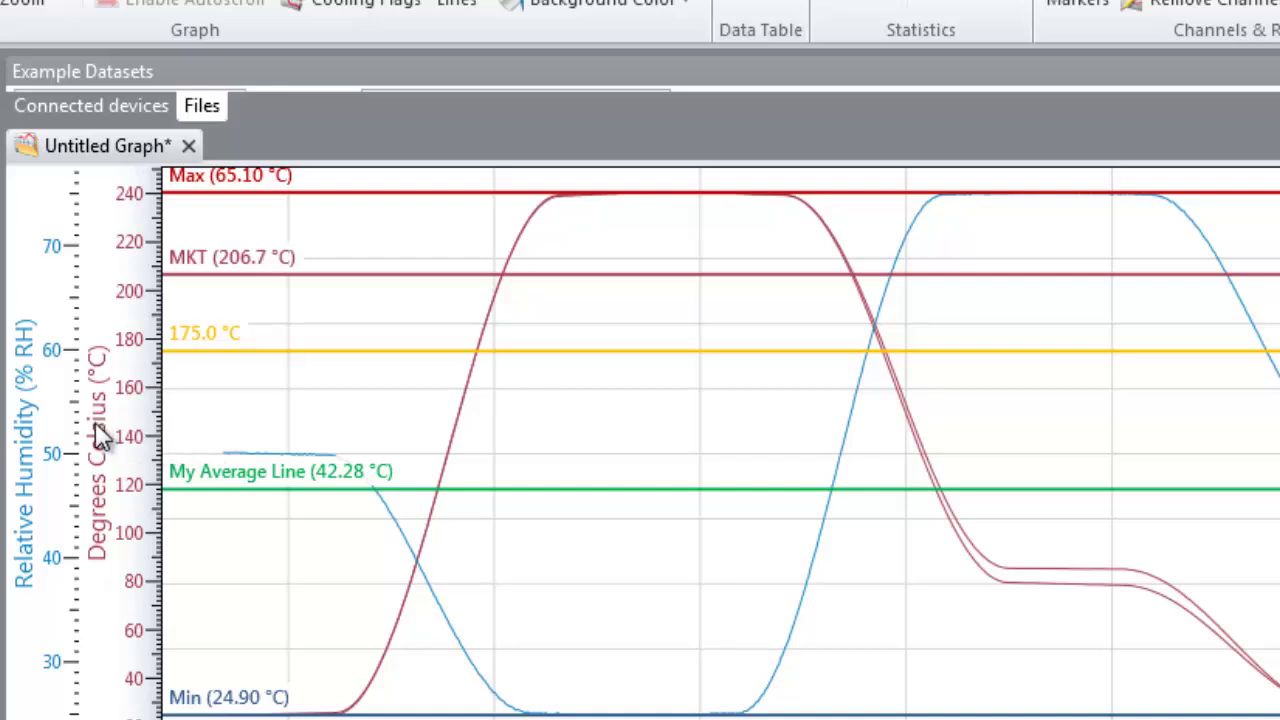
- Switch the temperature axis from Degrees Celsius to Degrees Fahrenheit
right_click(97, 428)
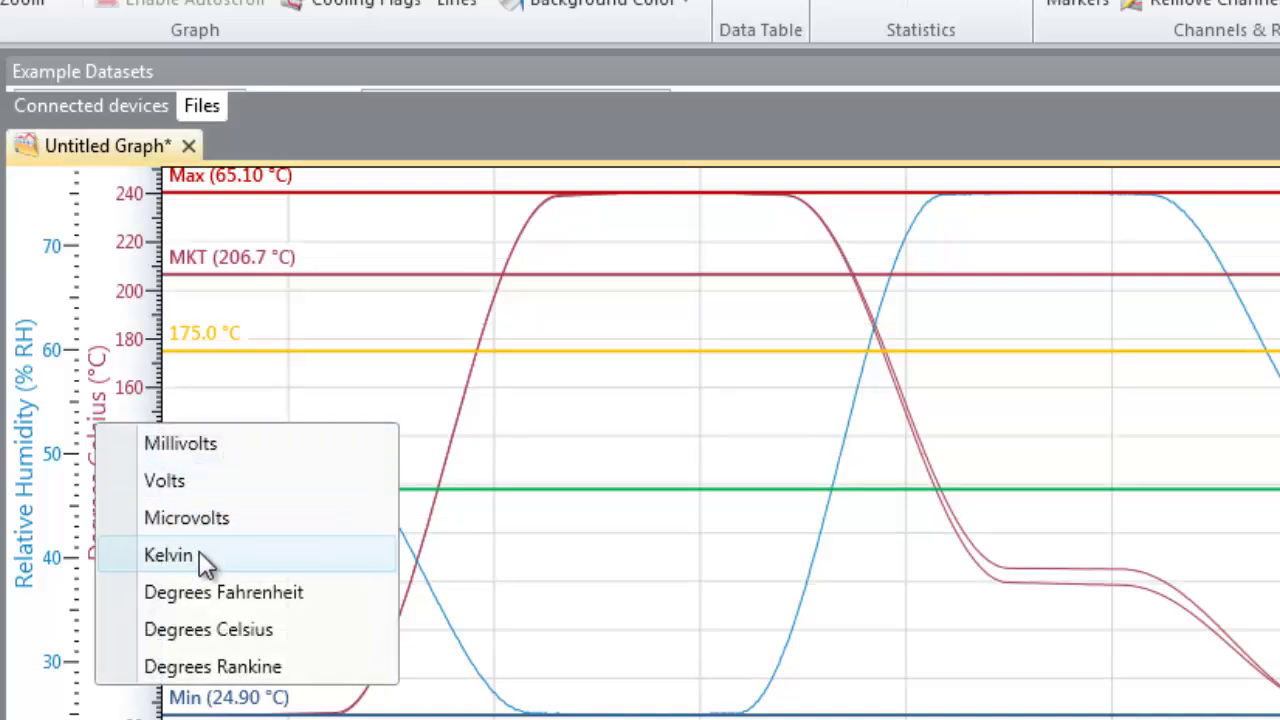
click(204, 598)
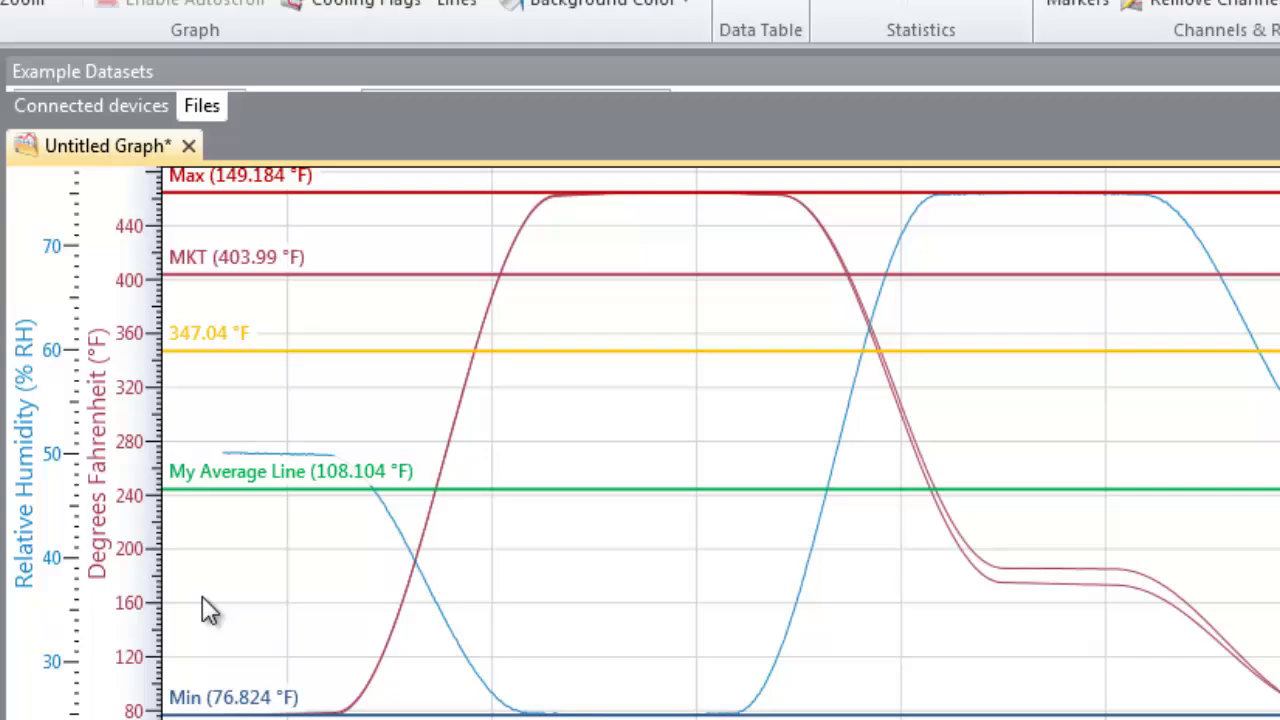